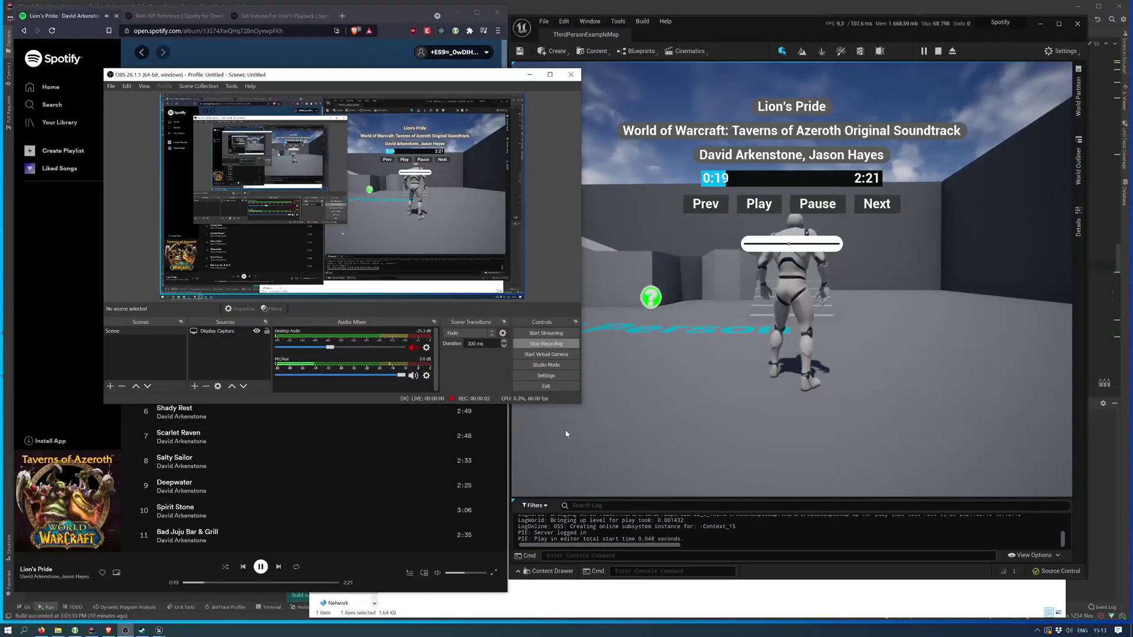
# Bring the Spotify web player forward beside the running game and walk the character up the stairs
pyautogui.click(565, 434)
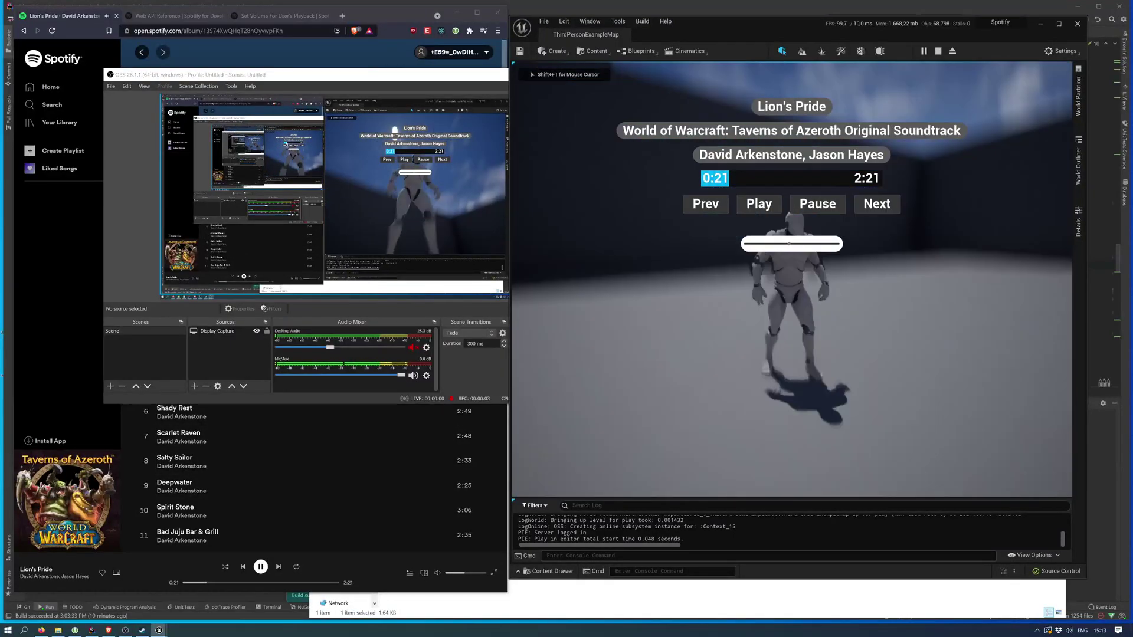
pyautogui.hotkey('shift', 'F1')
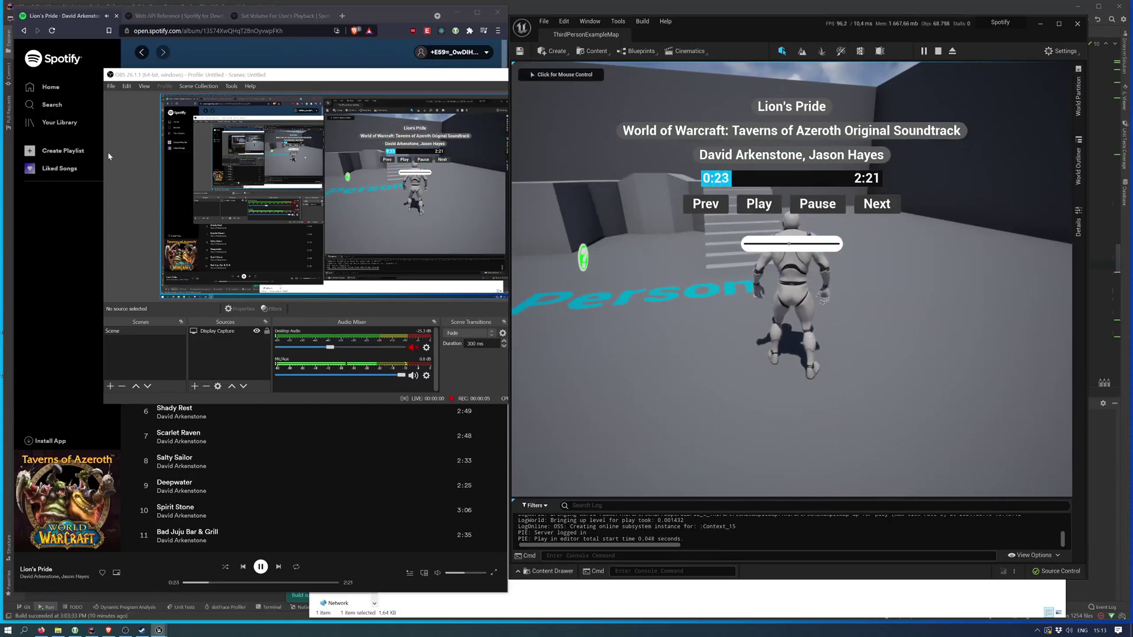
pyautogui.click(86, 240)
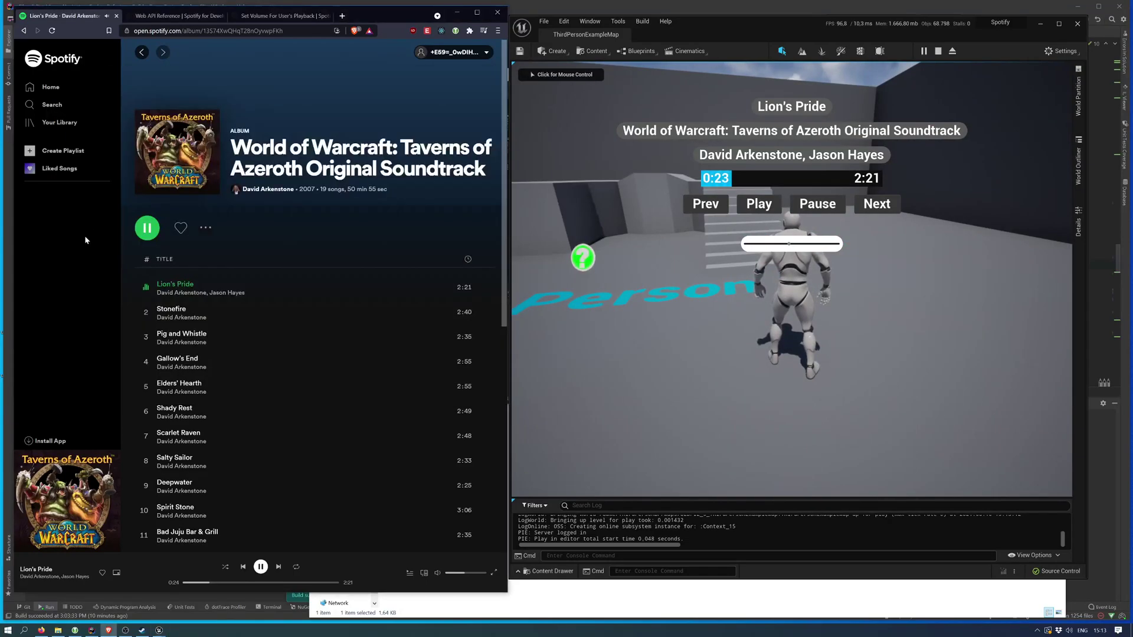
pyautogui.click(957, 311)
pyautogui.press('w')
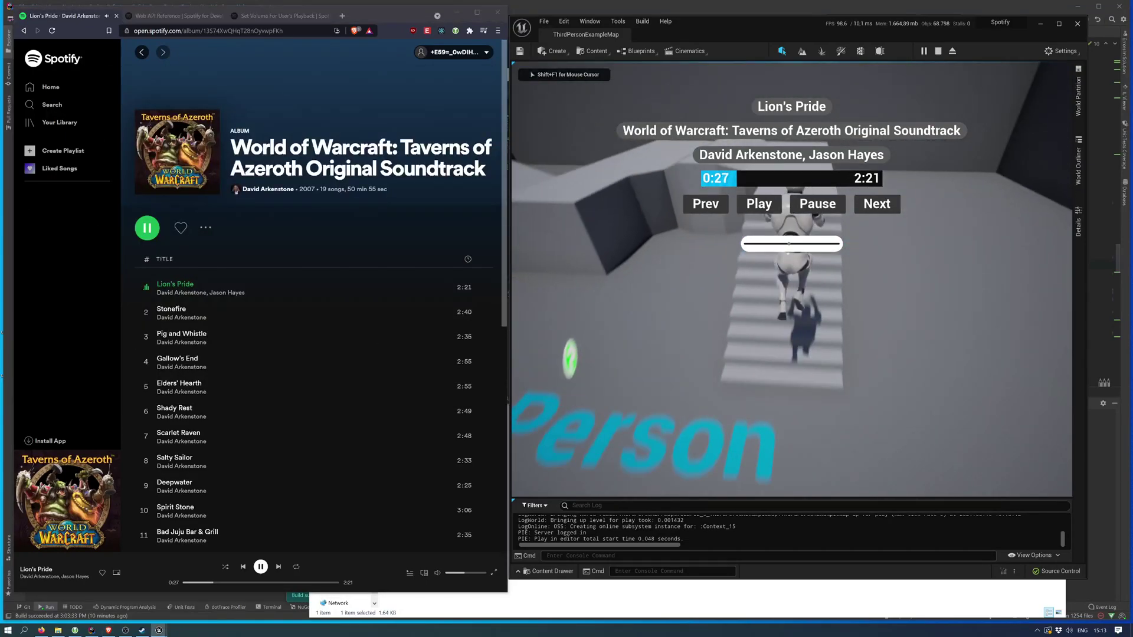
pyautogui.press('w')
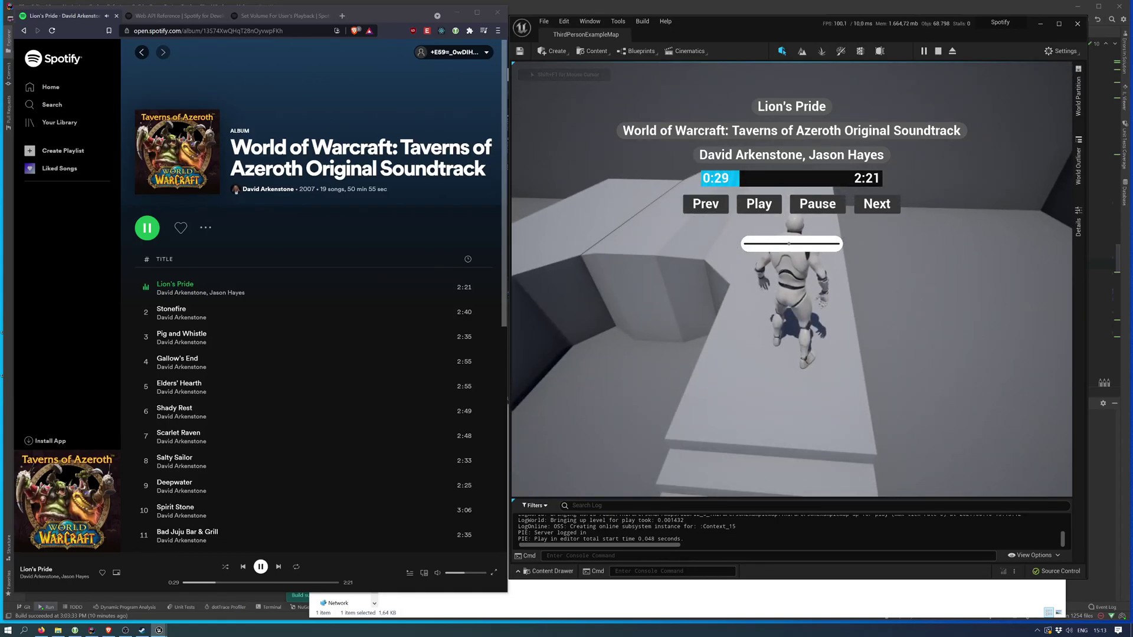
# Skip to the next track and return to the previous one with the in-game playback controls
pyautogui.hotkey('shift', 'F1')
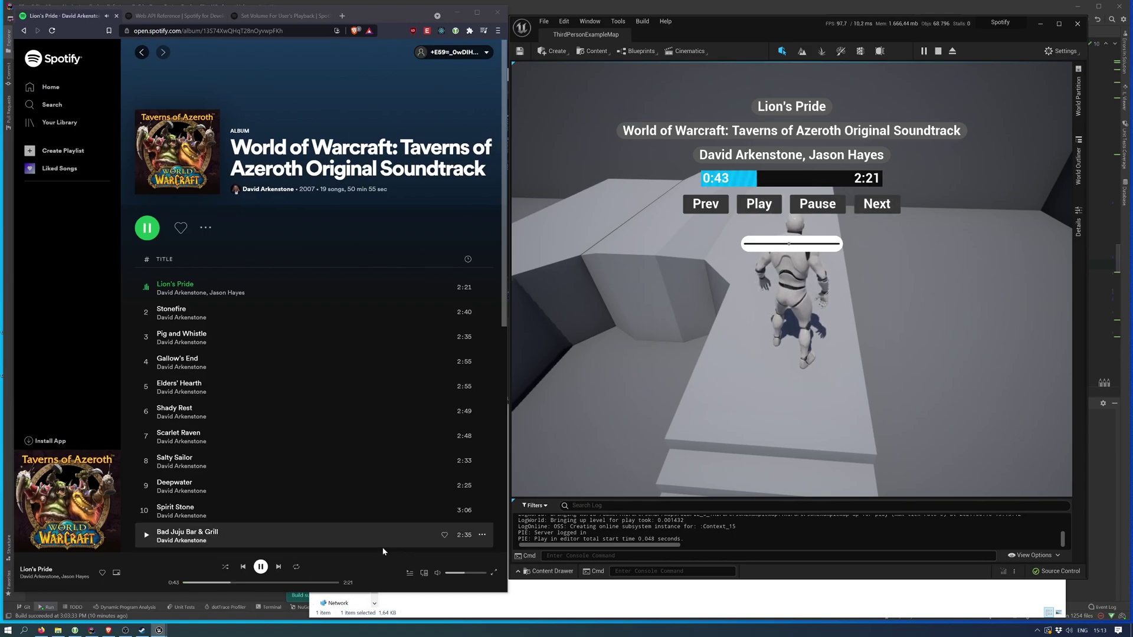
pyautogui.click(878, 204)
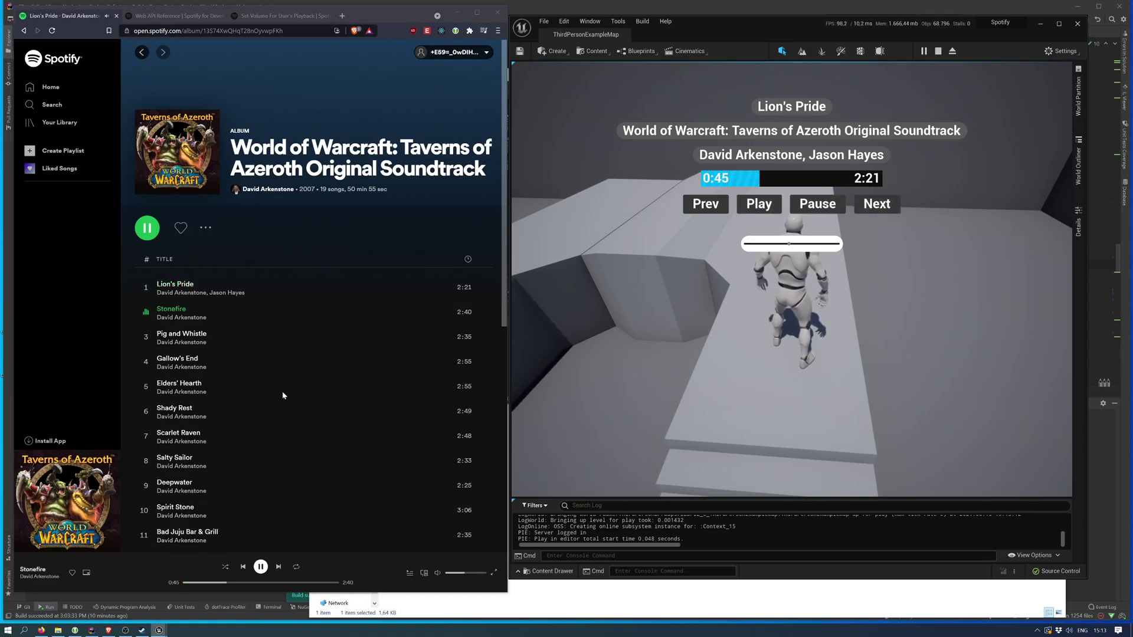
pyautogui.click(706, 204)
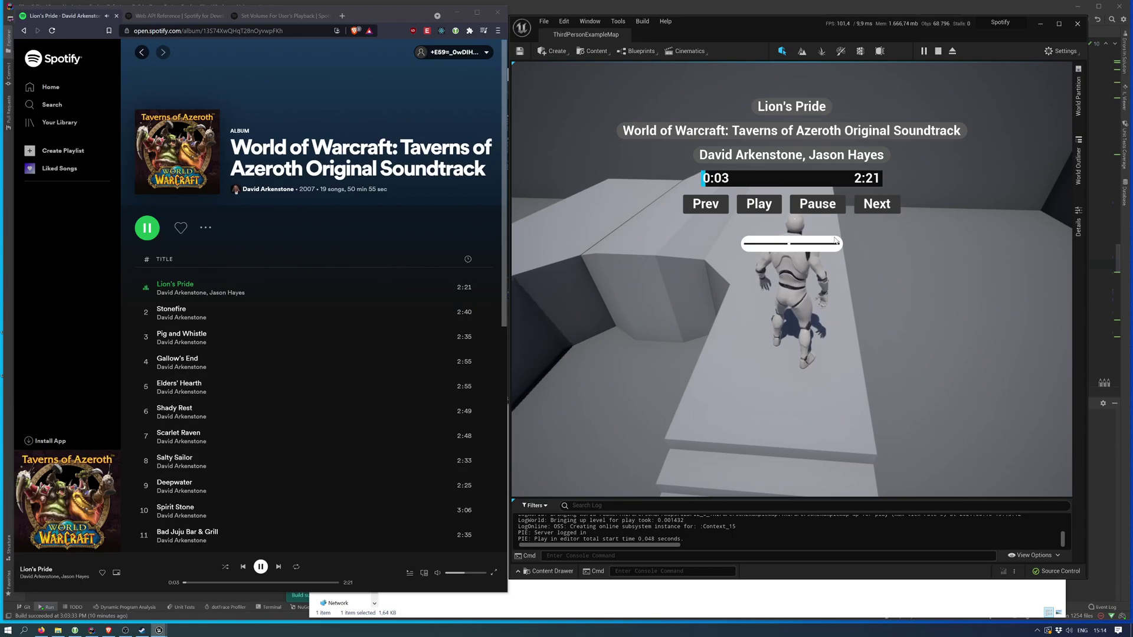
# Test volume changes with the in-game volume slider and with the volume control in the Spotify web player
pyautogui.moveTo(790, 244); pyautogui.dragTo(810, 245)
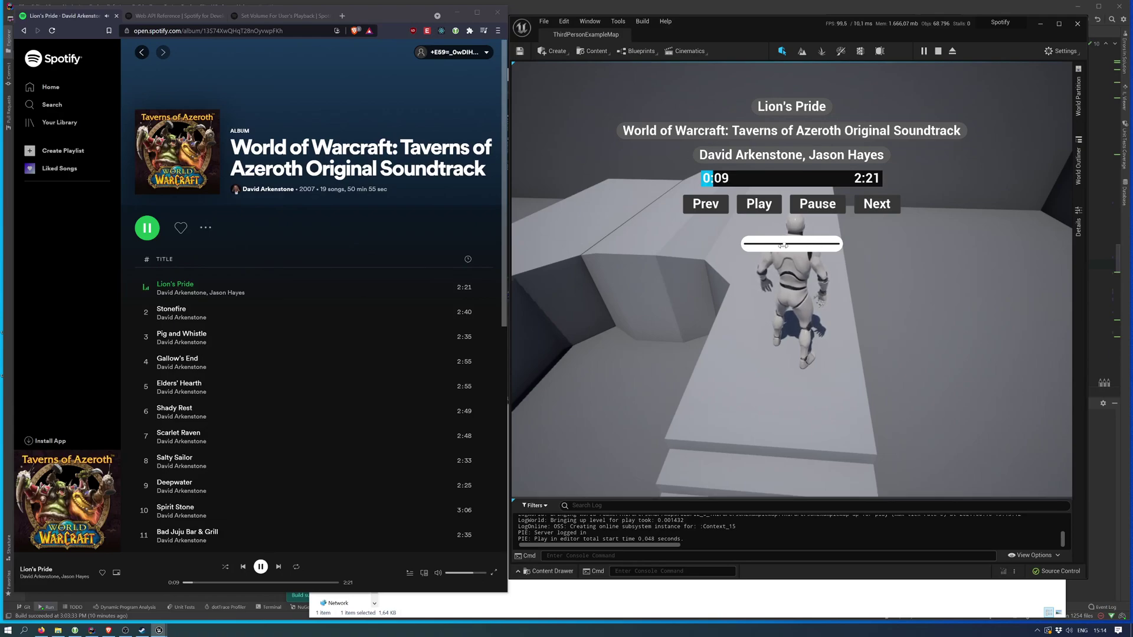
pyautogui.click(760, 245)
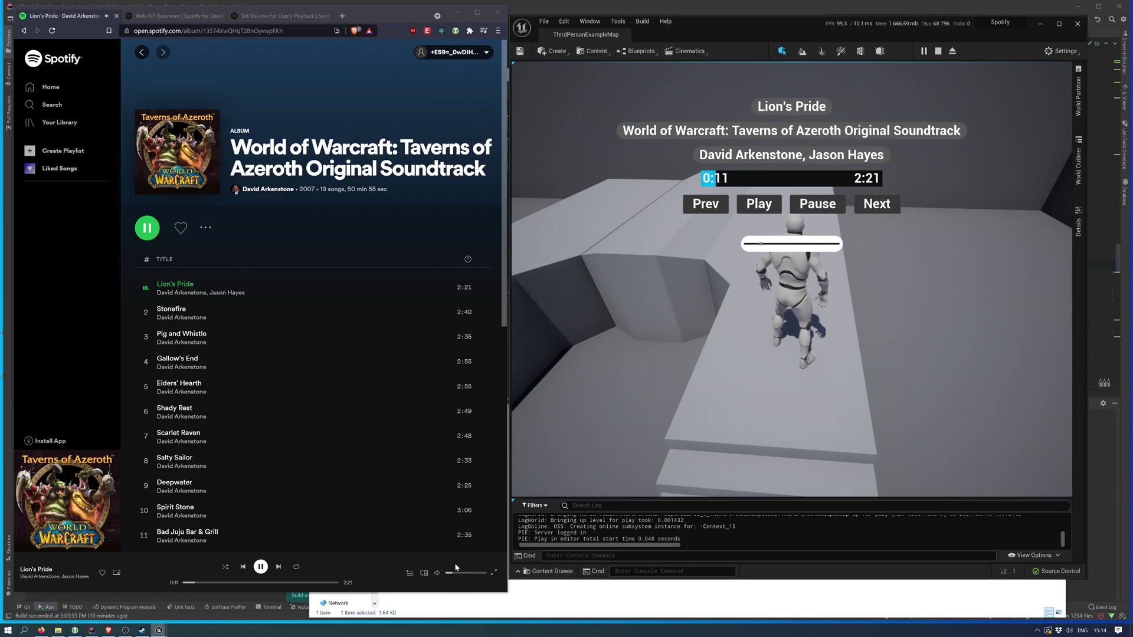
pyautogui.click(471, 573)
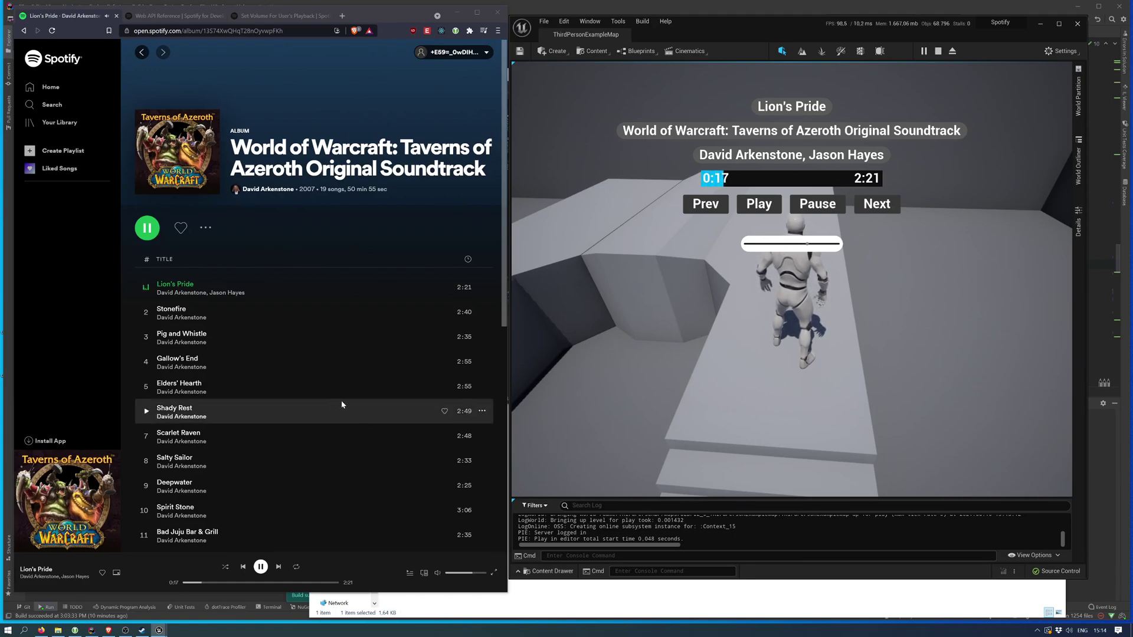
pyautogui.click(780, 245)
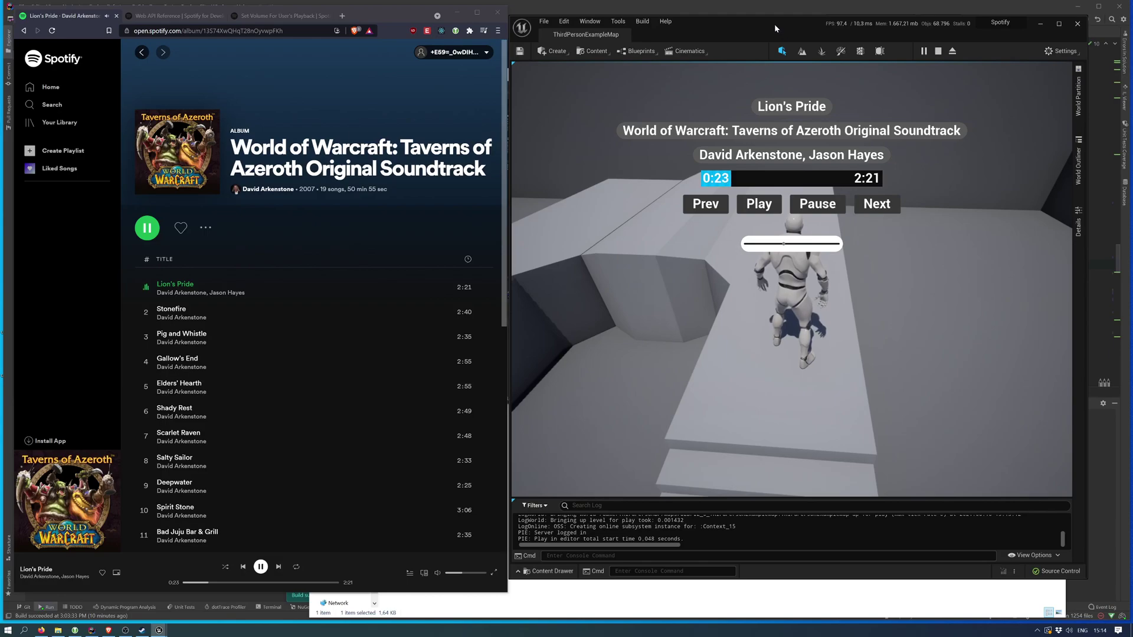
# Stop the play session and delete SpotifyCredentials.sav from the project's SaveGames folder
pyautogui.moveTo(775, 28); pyautogui.dragTo(779, 19)
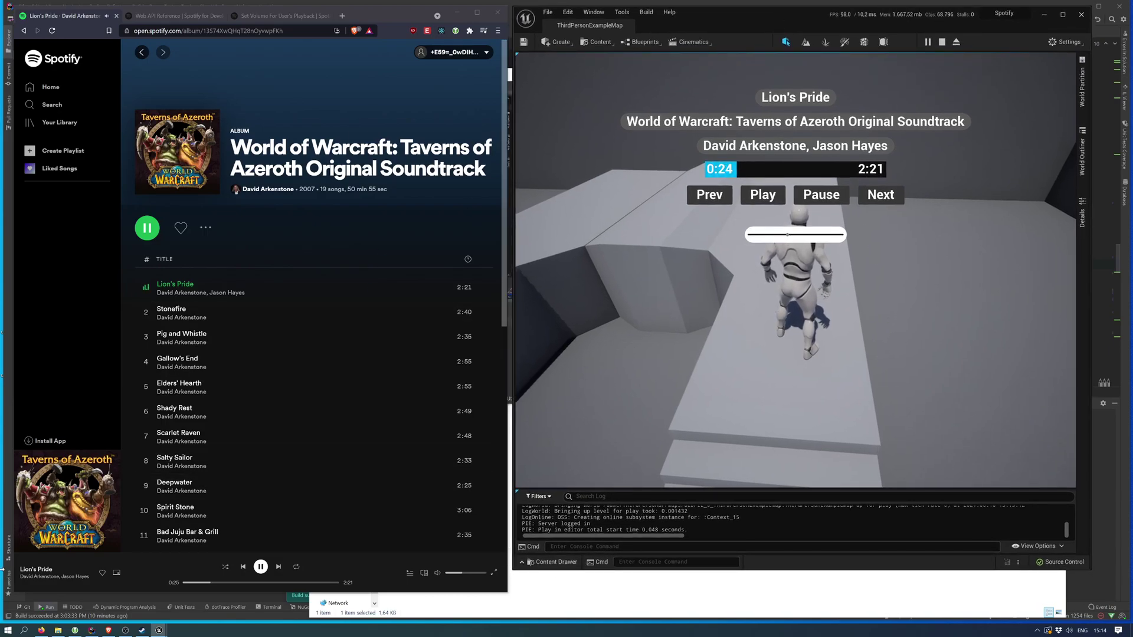
pyautogui.click(943, 42)
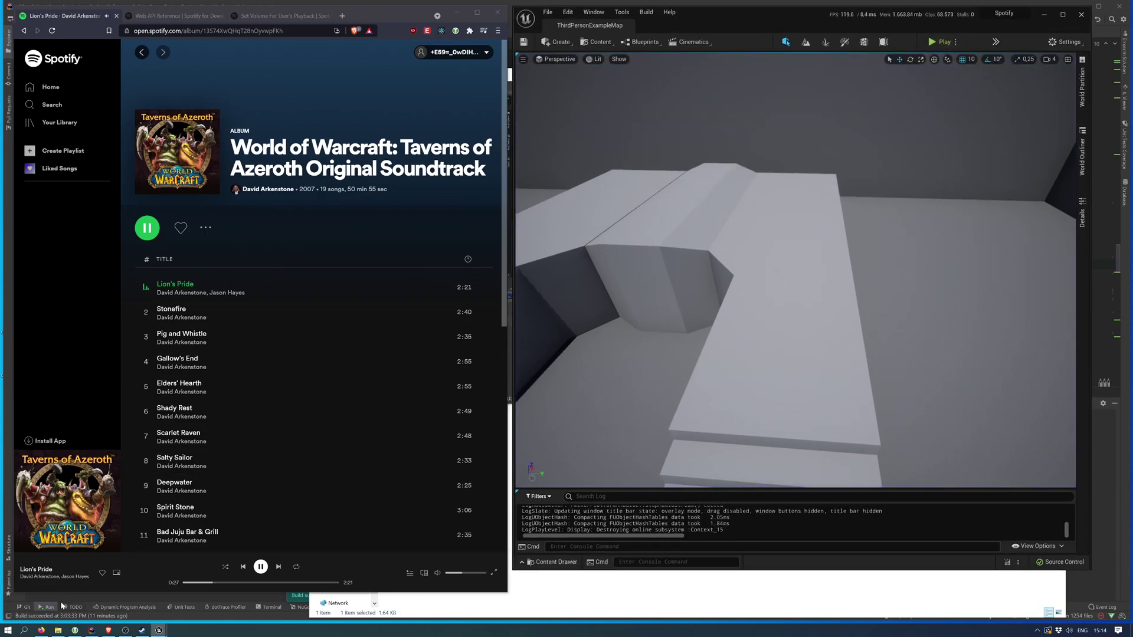
pyautogui.click(56, 632)
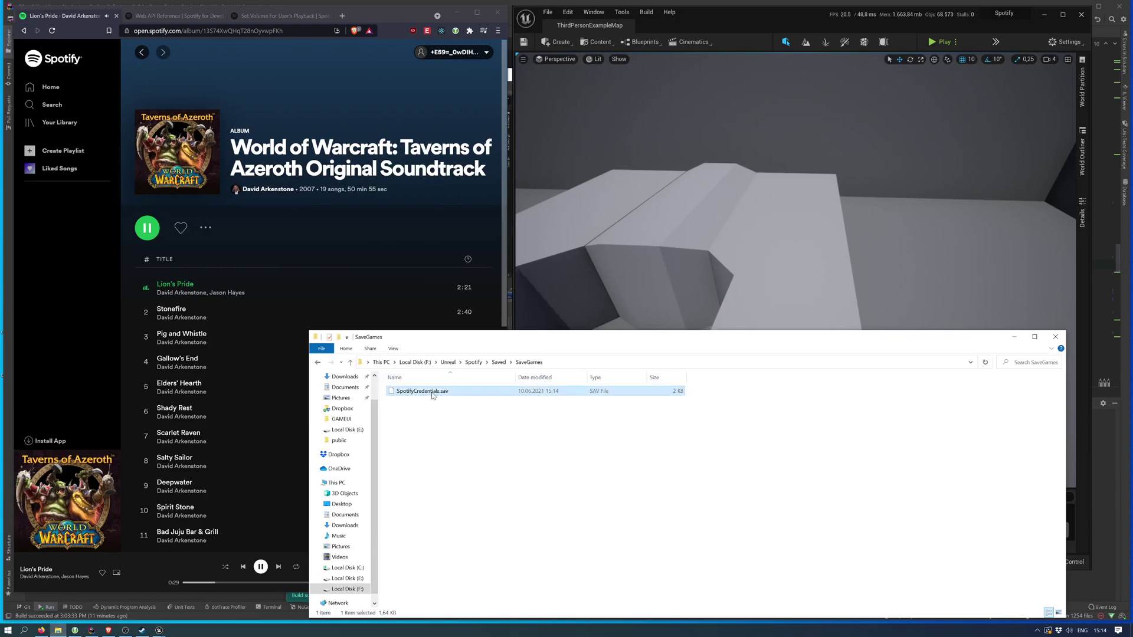
pyautogui.press('Delete')
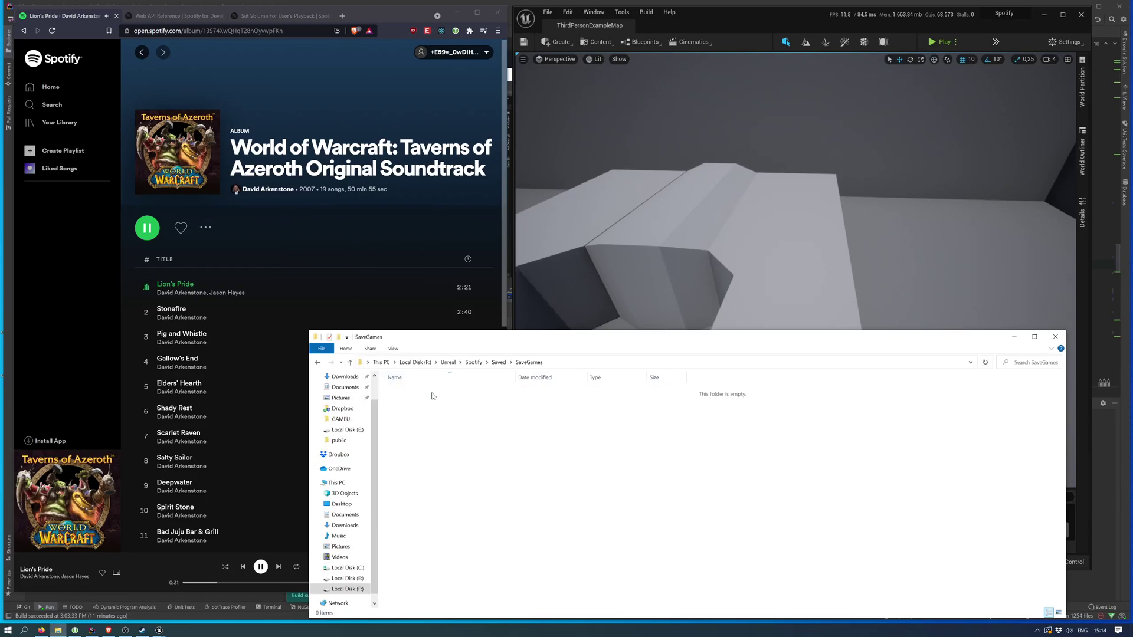
pyautogui.click(669, 199)
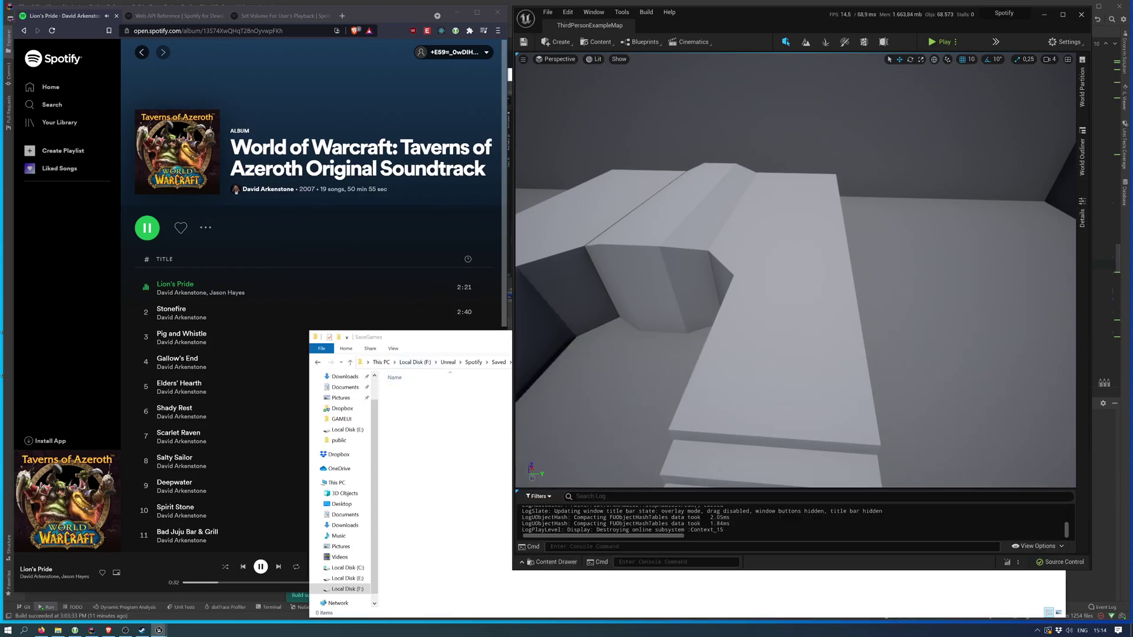
pyautogui.click(428, 342)
pyautogui.click(1016, 338)
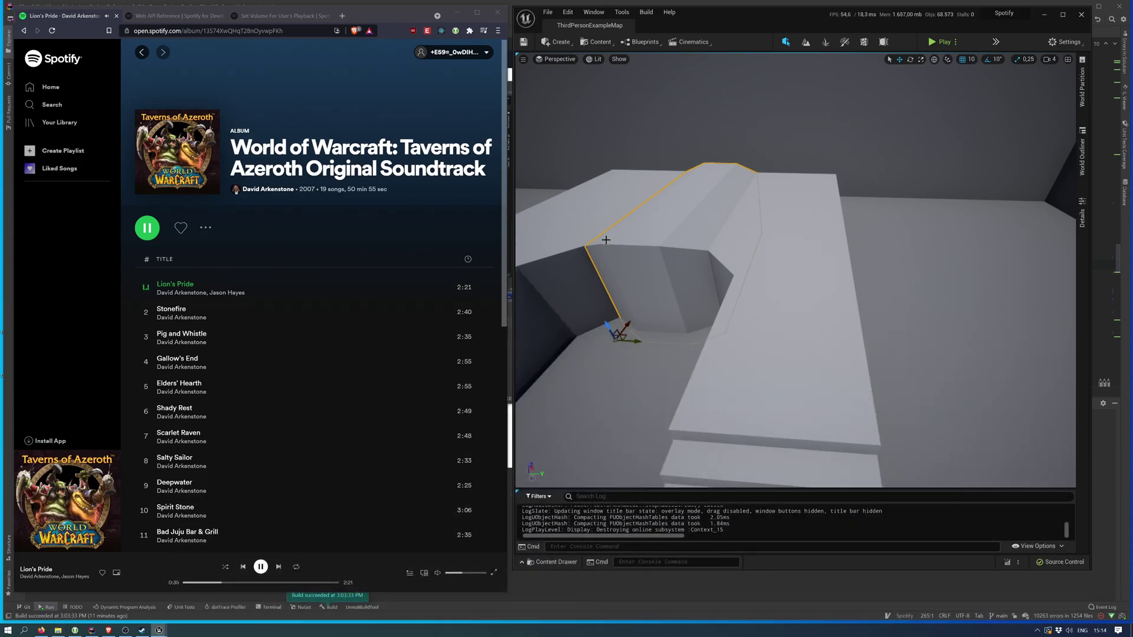
# Log in to the Spotify for Developers dashboard and open the UE4 Controls app
pyautogui.click(171, 15)
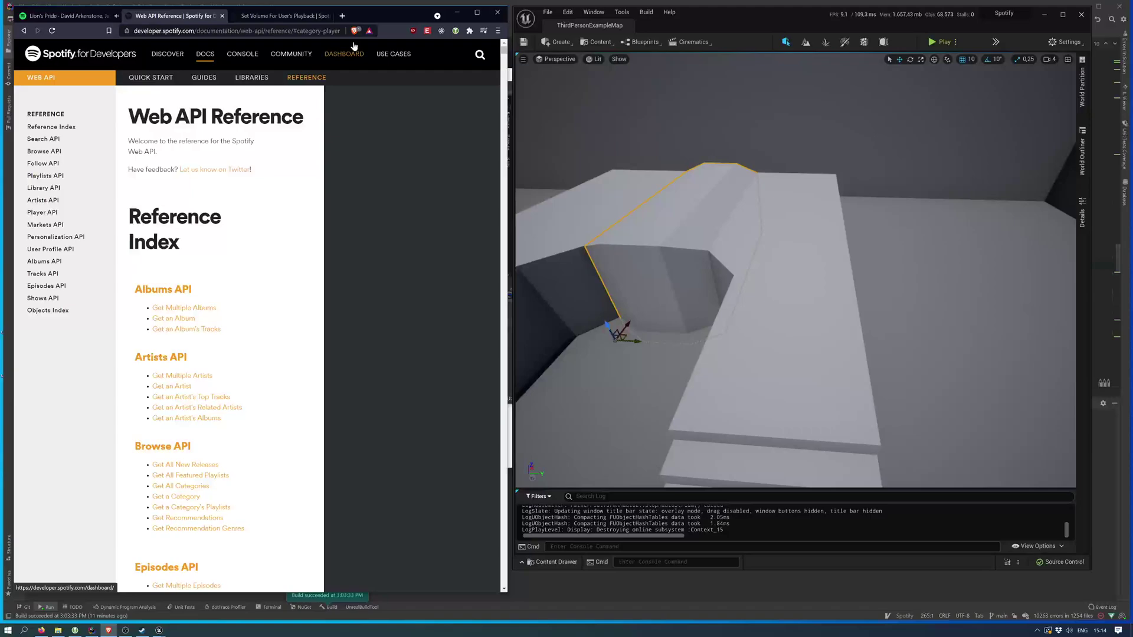
pyautogui.click(344, 54)
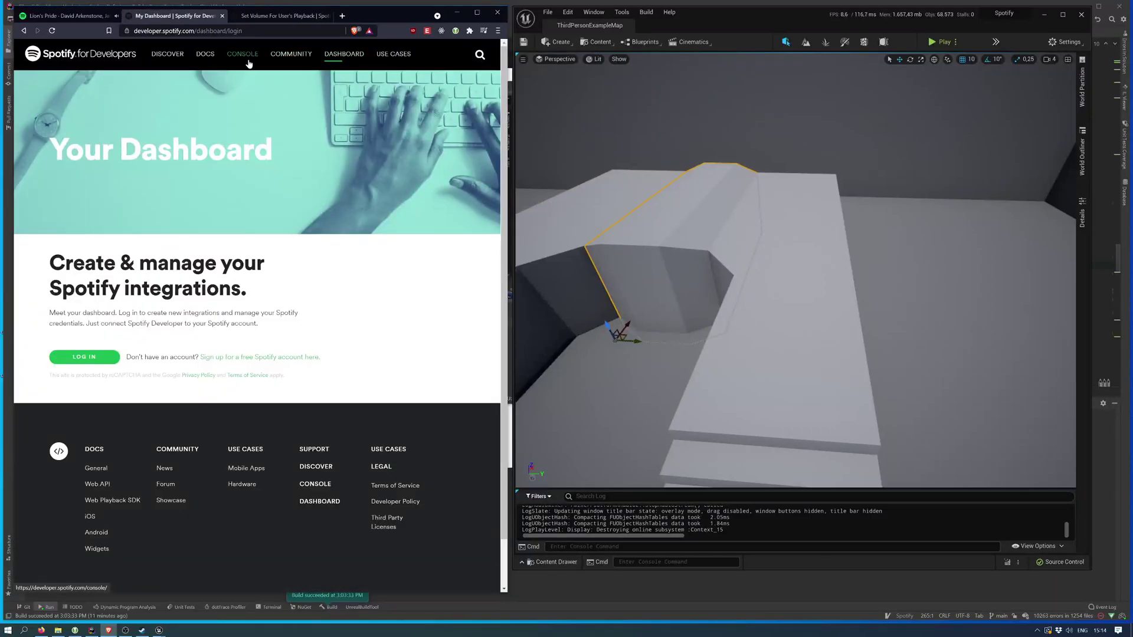
pyautogui.click(85, 357)
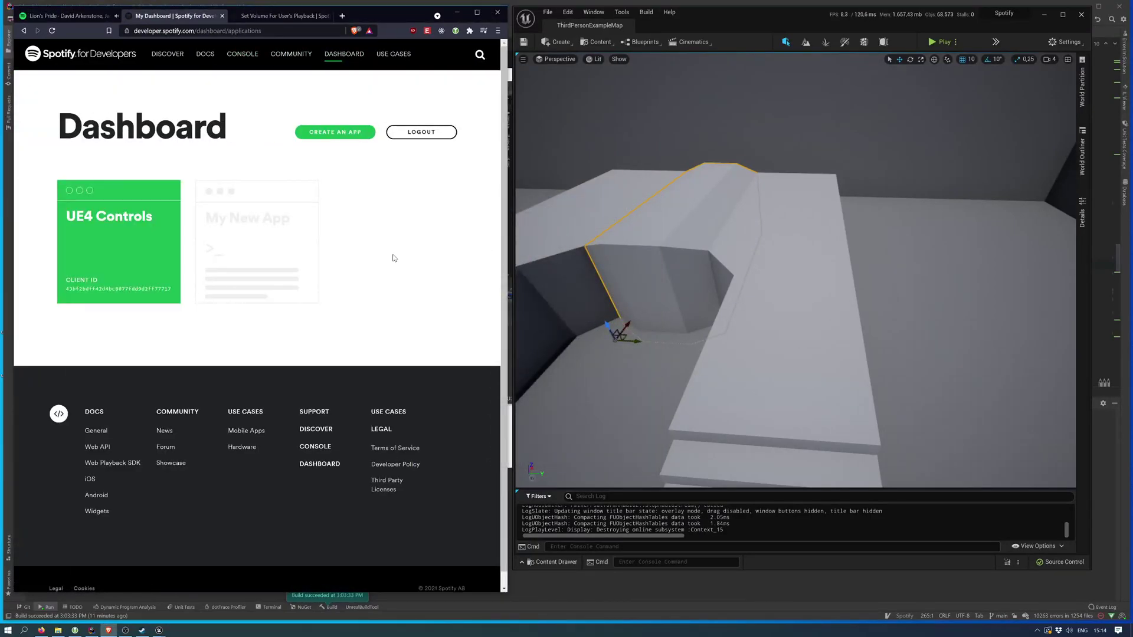
pyautogui.click(125, 243)
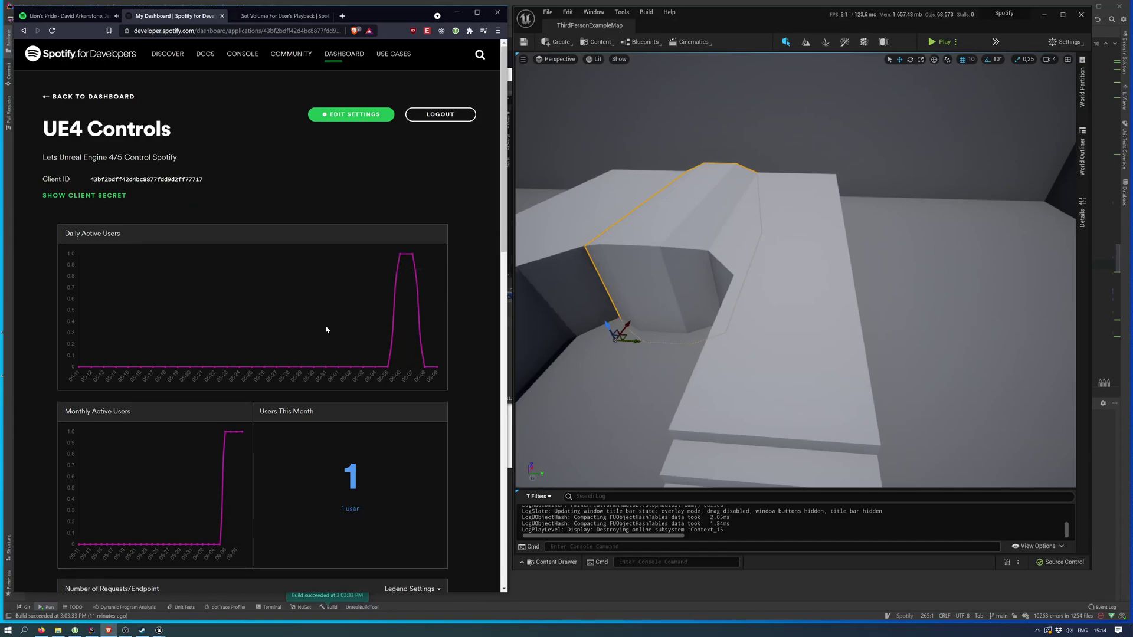
# Reveal and hide the app's client secret, and open its settings to examine the Redirect URIs section
pyautogui.scroll(-4, 325, 329)
pyautogui.scroll(4, 325, 329)
pyautogui.click(68, 195)
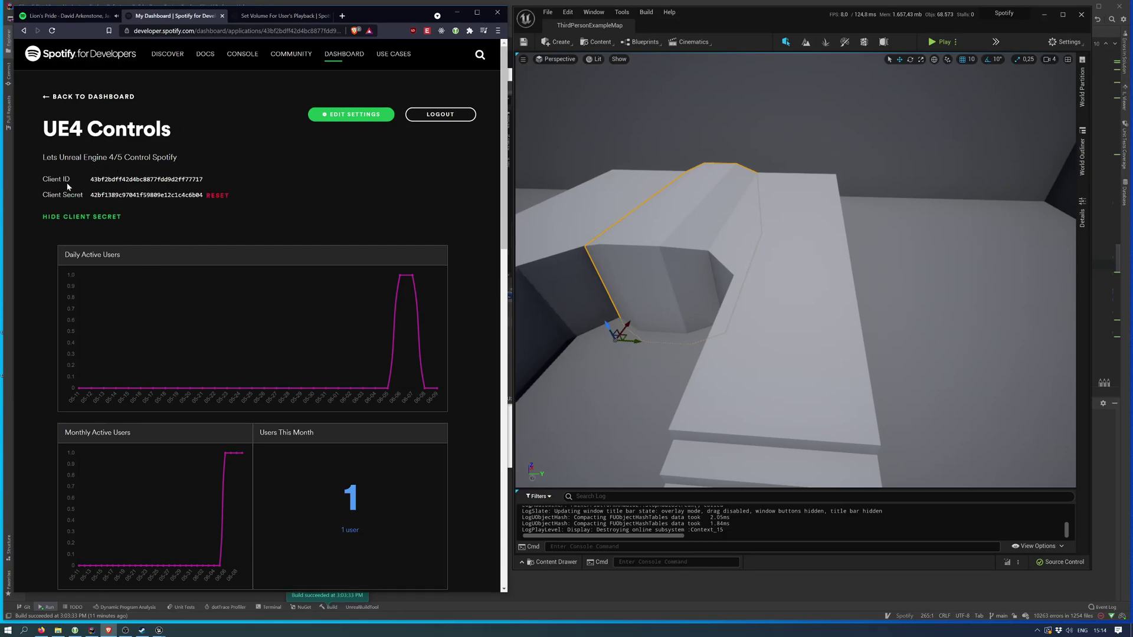
pyautogui.click(84, 217)
pyautogui.click(363, 115)
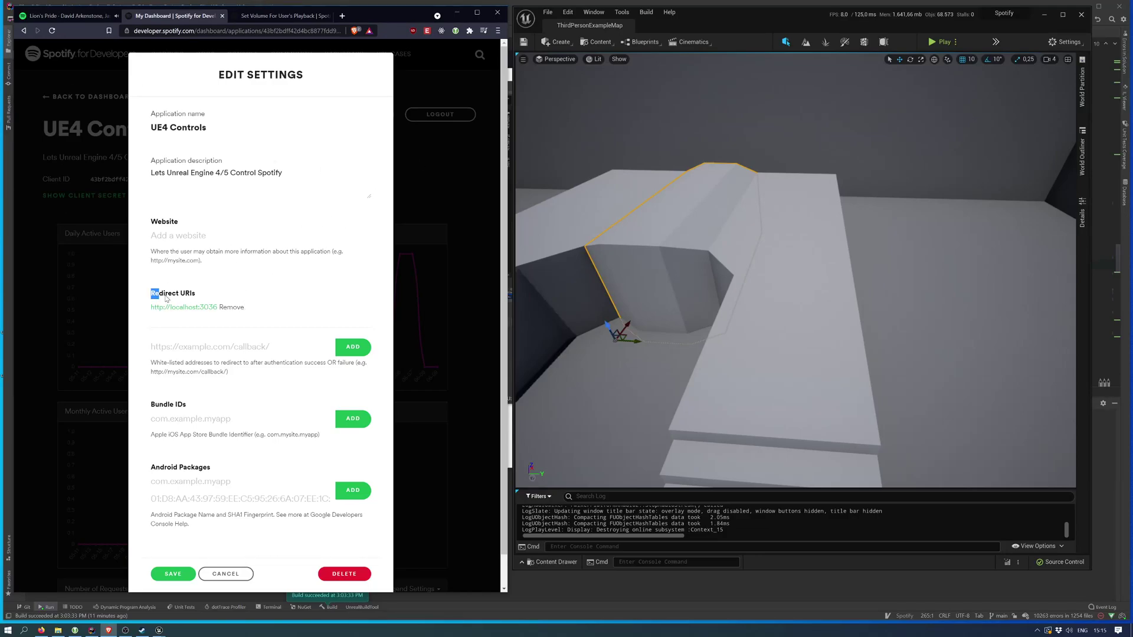
pyautogui.moveTo(166, 299); pyautogui.dragTo(198, 294)
# Open the Spotify section of the Unreal project settings and place the window beside the browser
pyautogui.click(568, 12)
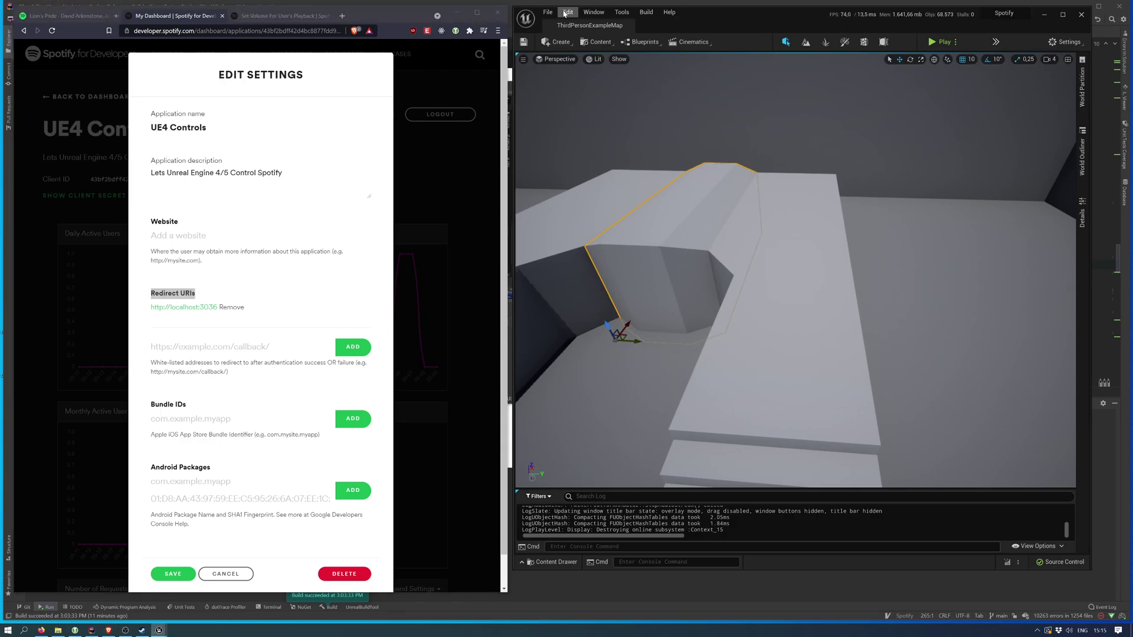
pyautogui.click(604, 146)
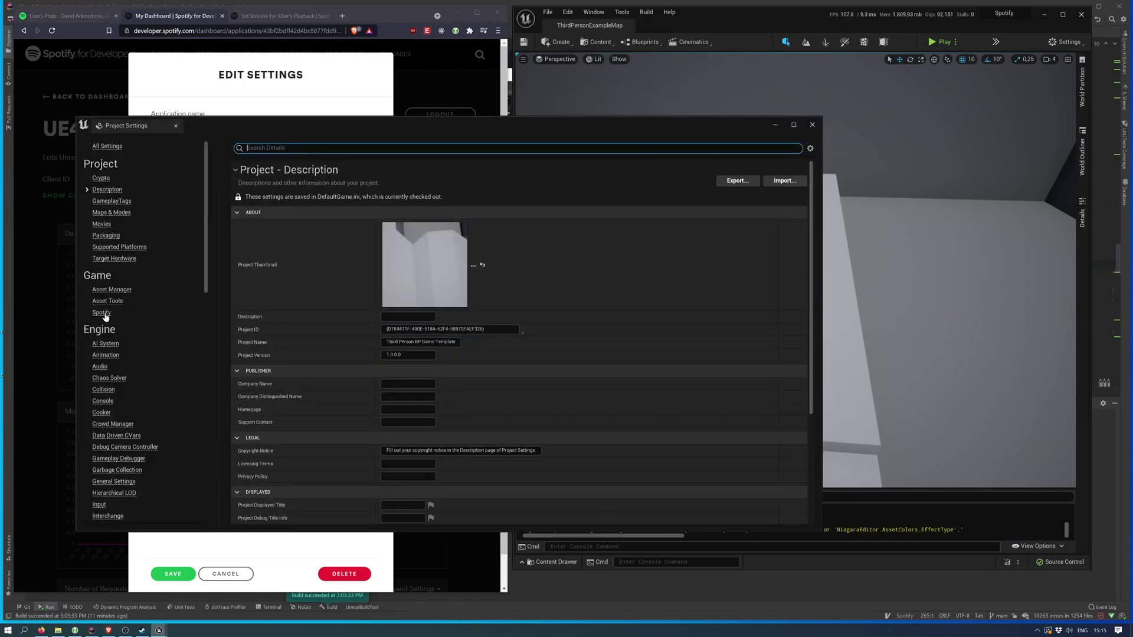
pyautogui.click(102, 313)
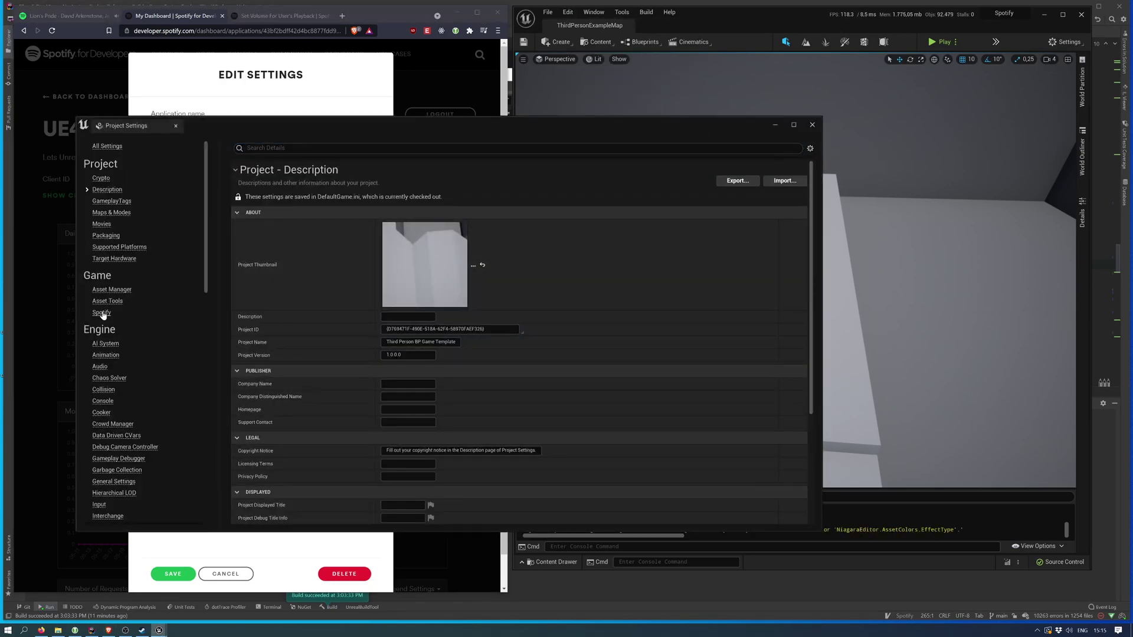
pyautogui.moveTo(362, 128); pyautogui.dragTo(749, 70)
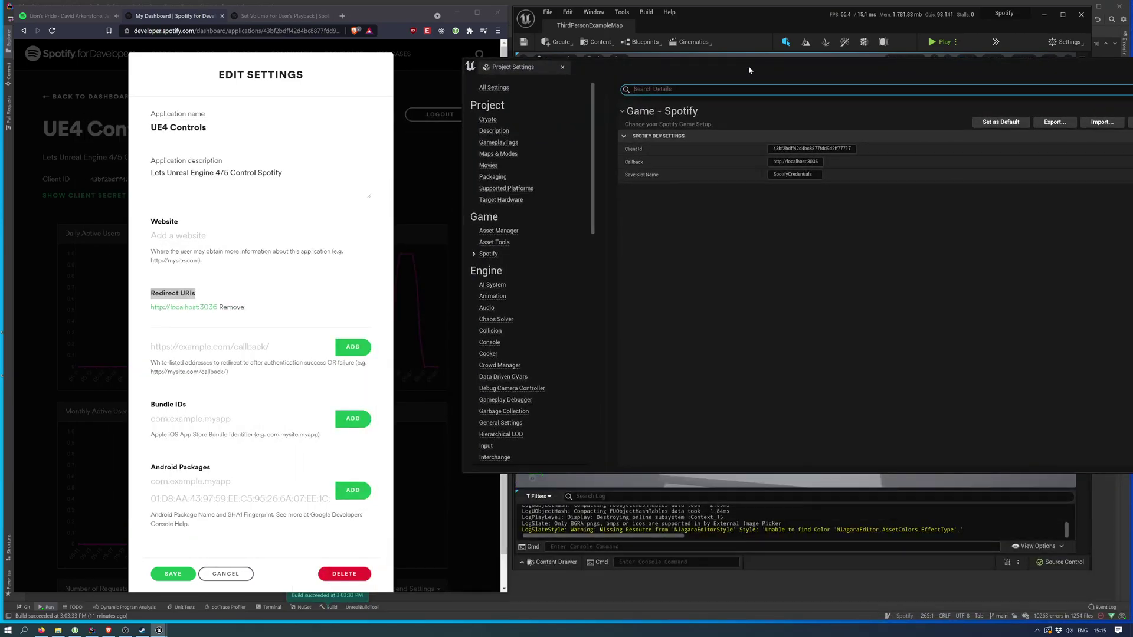
pyautogui.click(88, 185)
pyautogui.moveTo(136, 179); pyautogui.dragTo(84, 175)
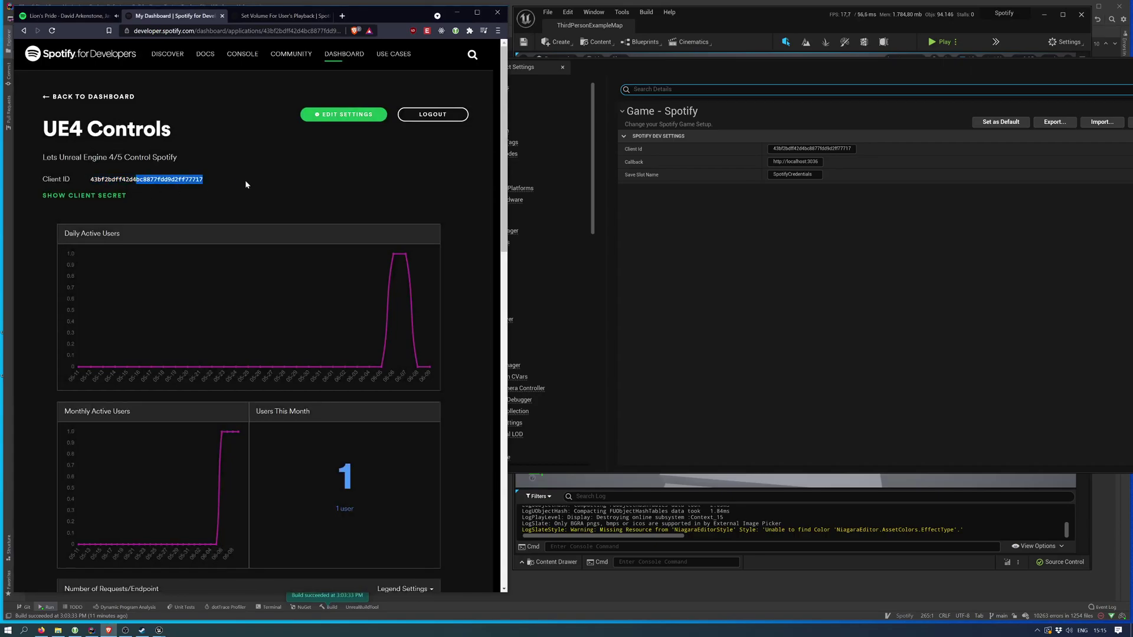
pyautogui.click(339, 116)
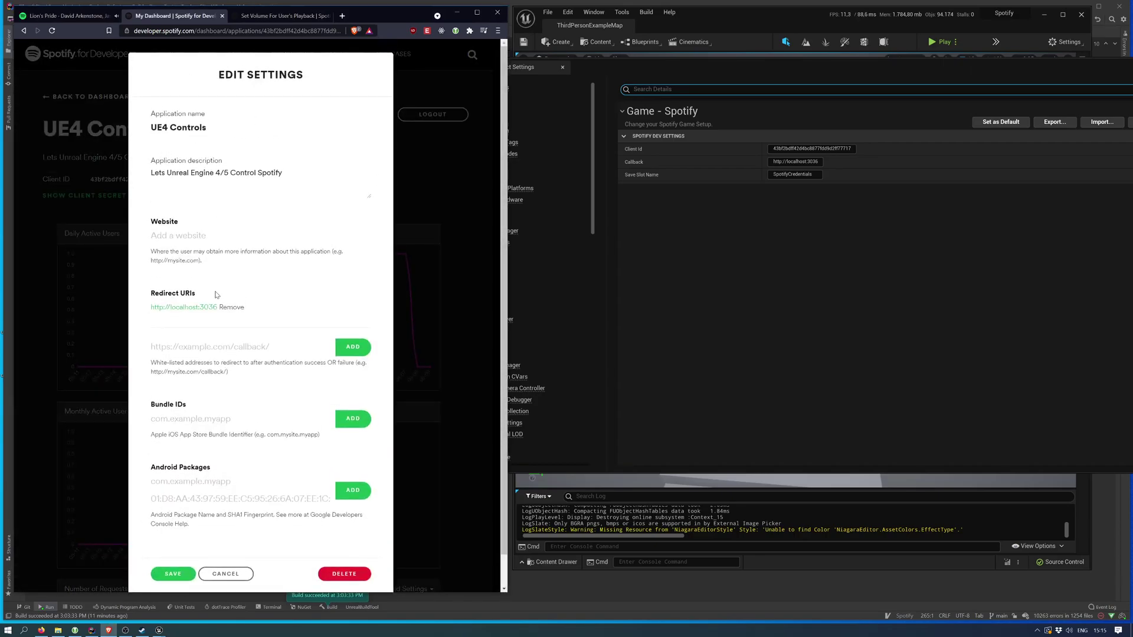
pyautogui.moveTo(257, 311); pyautogui.dragTo(135, 313)
pyautogui.click(162, 316)
# Examine the Callback and Client Id values in the project's Spotify settings against the dashboard app's values
pyautogui.moveTo(817, 162); pyautogui.dragTo(724, 165)
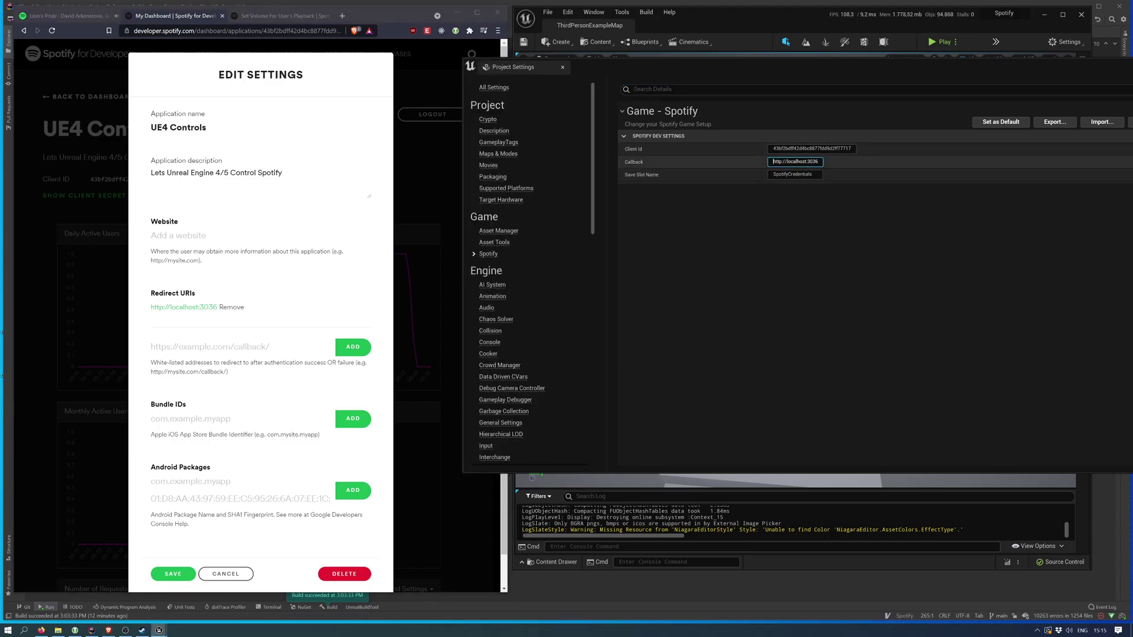
pyautogui.doubleClick(790, 148)
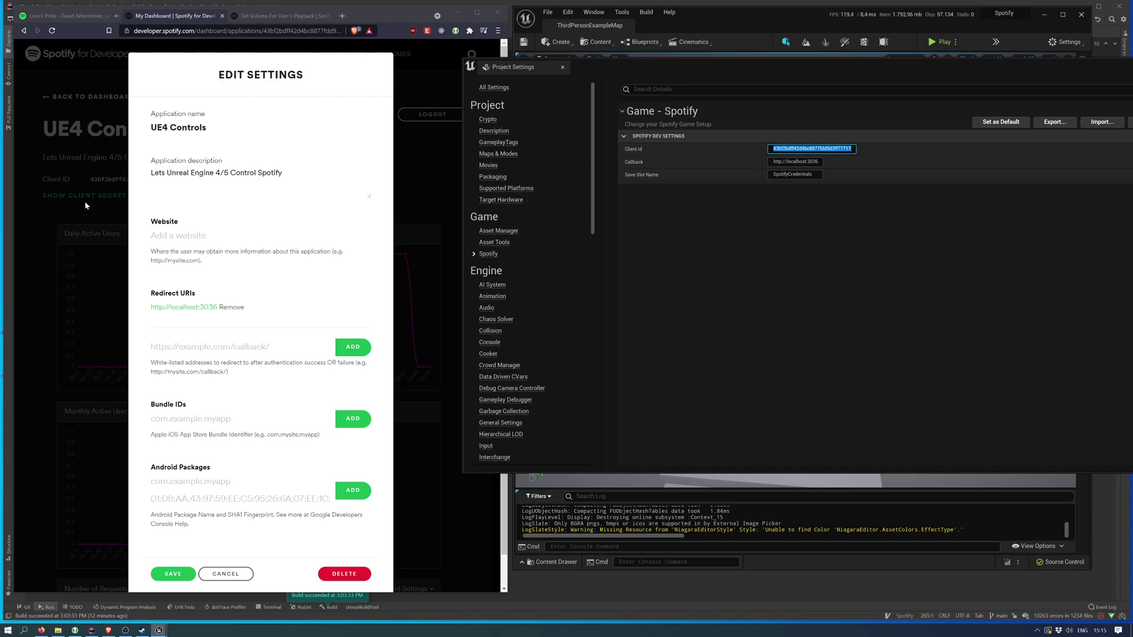
pyautogui.click(800, 162)
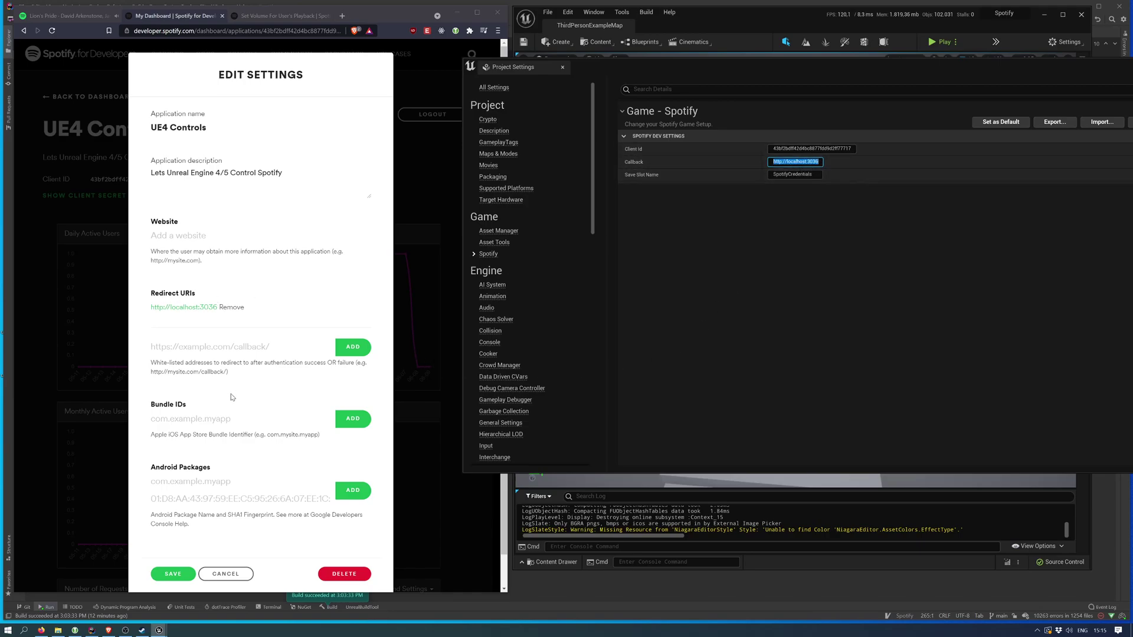
# Save the UE4 Controls app settings on the dashboard and return to the Unreal project settings
pyautogui.scroll(-2, 227, 396)
pyautogui.scroll(2, 211, 389)
pyautogui.click(173, 573)
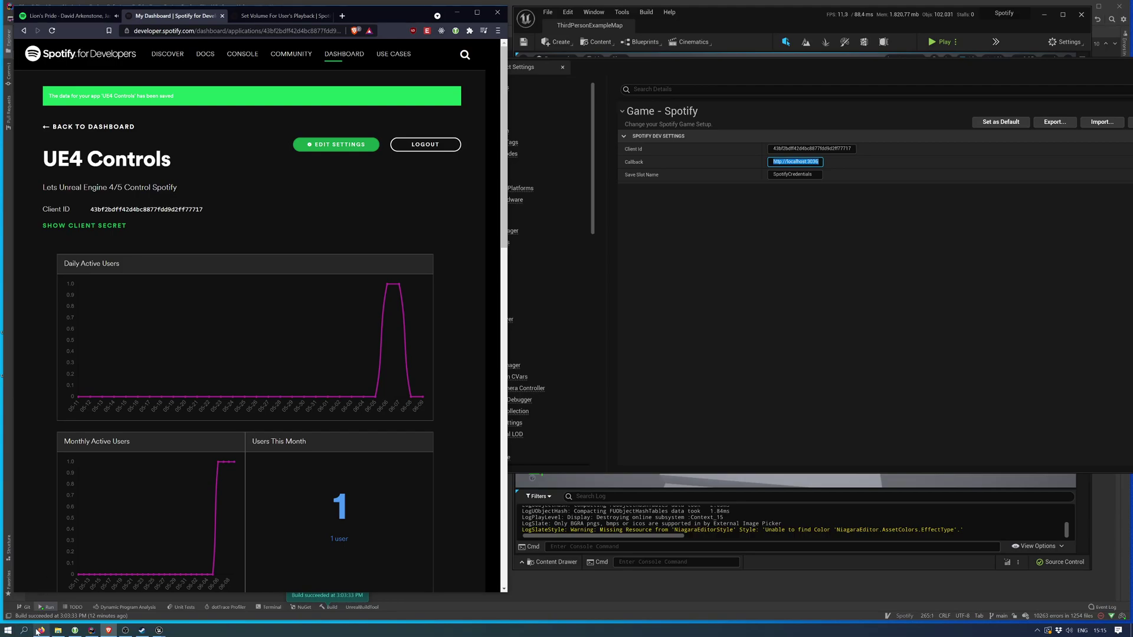
pyautogui.click(39, 631)
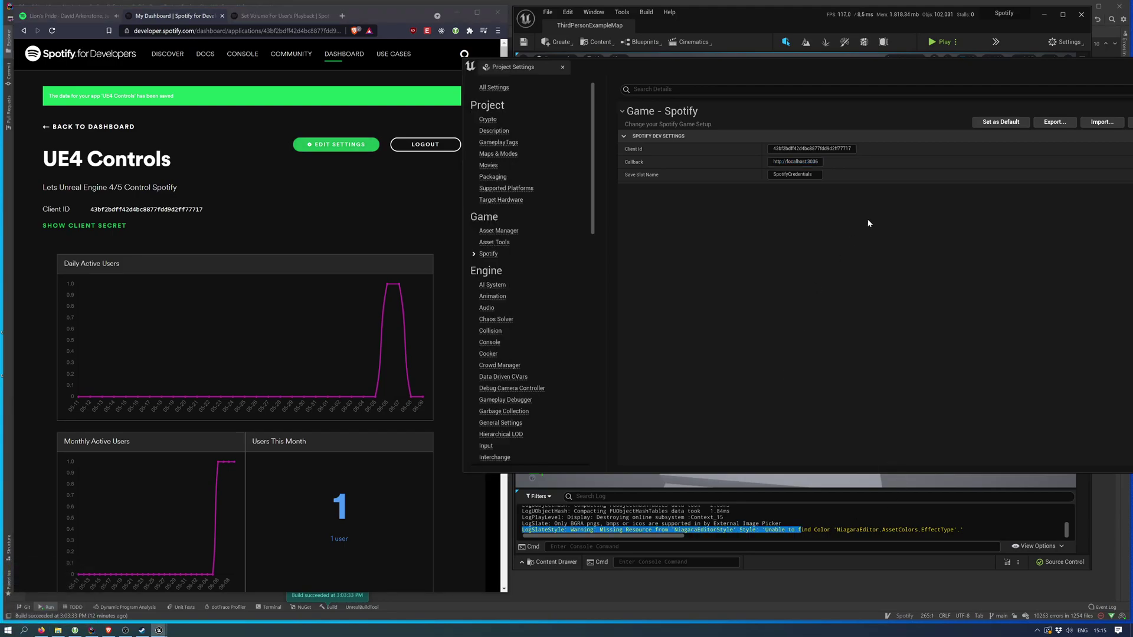
# Move the project settings window clear of the editor, minimize it, and start playing the level
pyautogui.moveTo(955, 62); pyautogui.dragTo(605, 219)
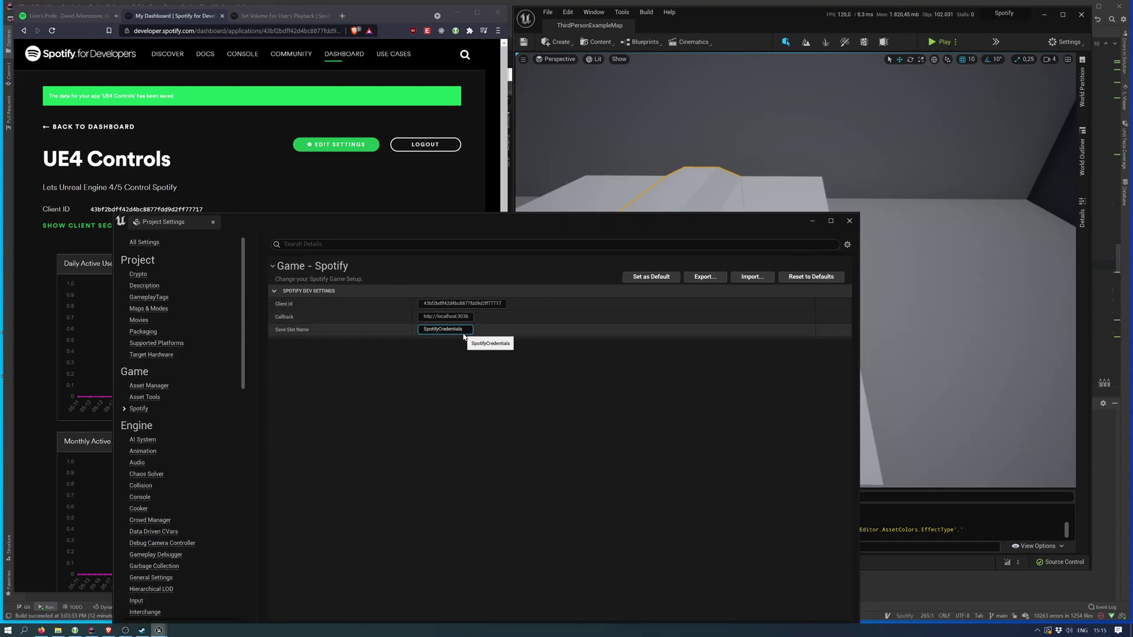
pyautogui.click(811, 223)
pyautogui.click(932, 41)
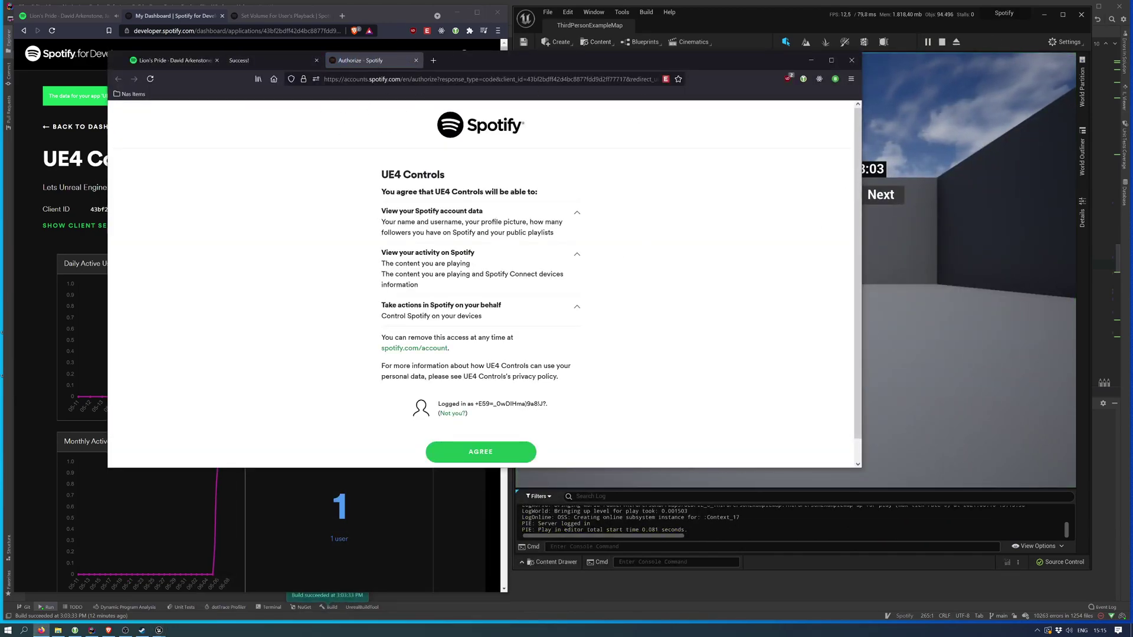
# Compare the dashboard app's name with the Spotify authorization page and agree to the permissions requested by UE4 Controls
pyautogui.click(57, 159)
pyautogui.moveTo(57, 160); pyautogui.dragTo(182, 176)
pyautogui.moveTo(89, 162); pyautogui.dragTo(42, 155)
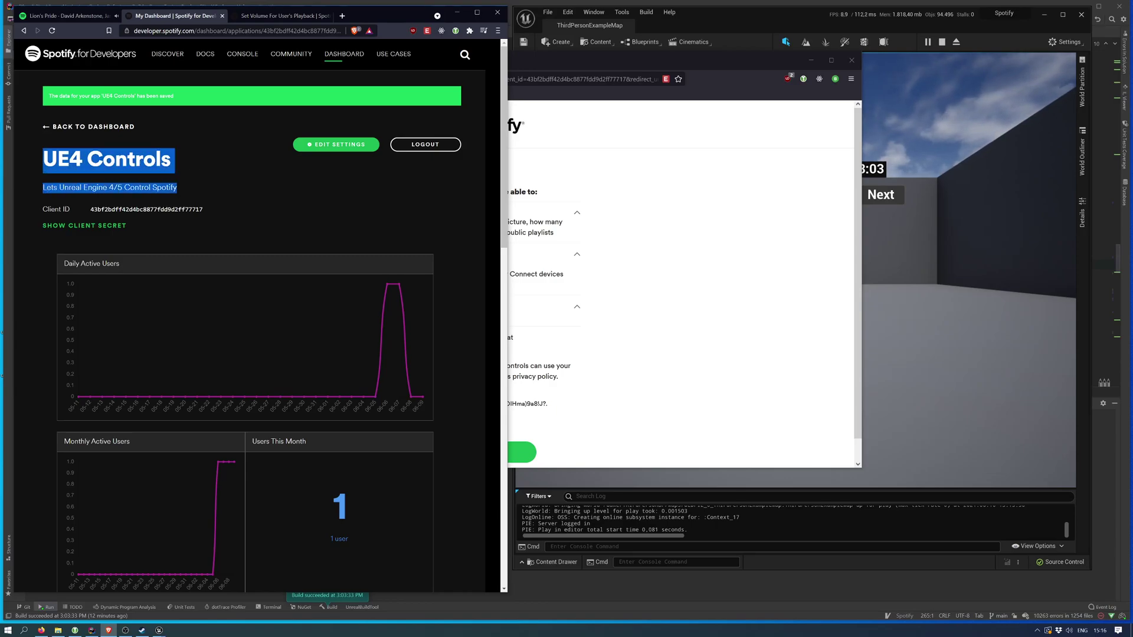
pyautogui.click(623, 184)
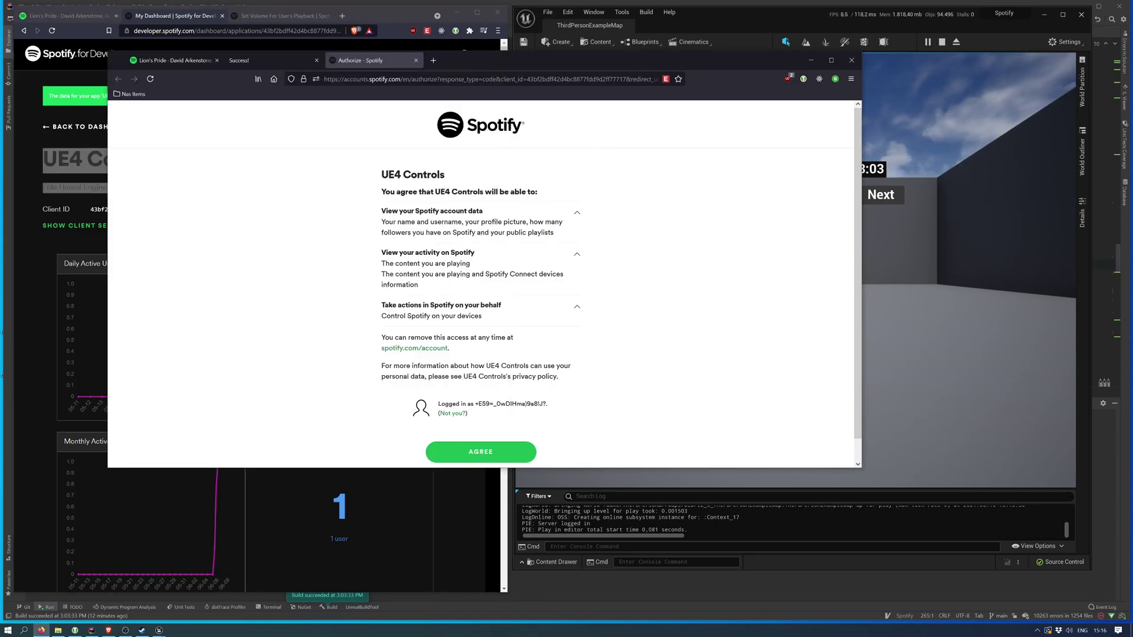
pyautogui.moveTo(383, 179); pyautogui.dragTo(566, 367)
pyautogui.click(716, 331)
pyautogui.click(477, 451)
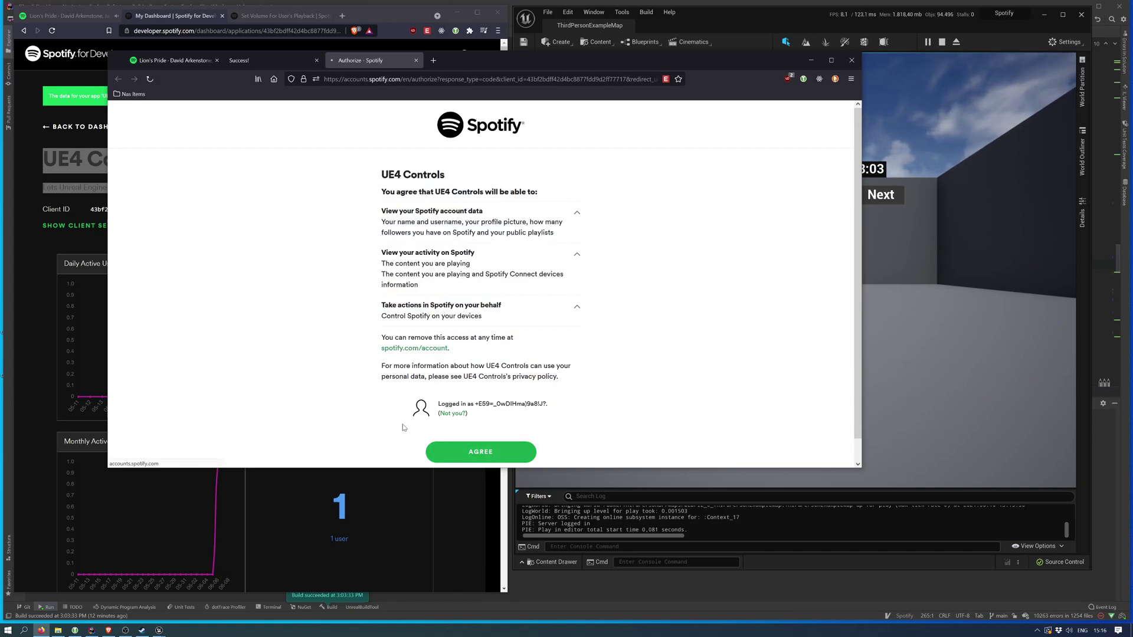
# Close the extra authorization tabs in the browser and return to the running game in Unreal
pyautogui.middleClick(340, 66)
pyautogui.middleClick(285, 66)
pyautogui.click(984, 182)
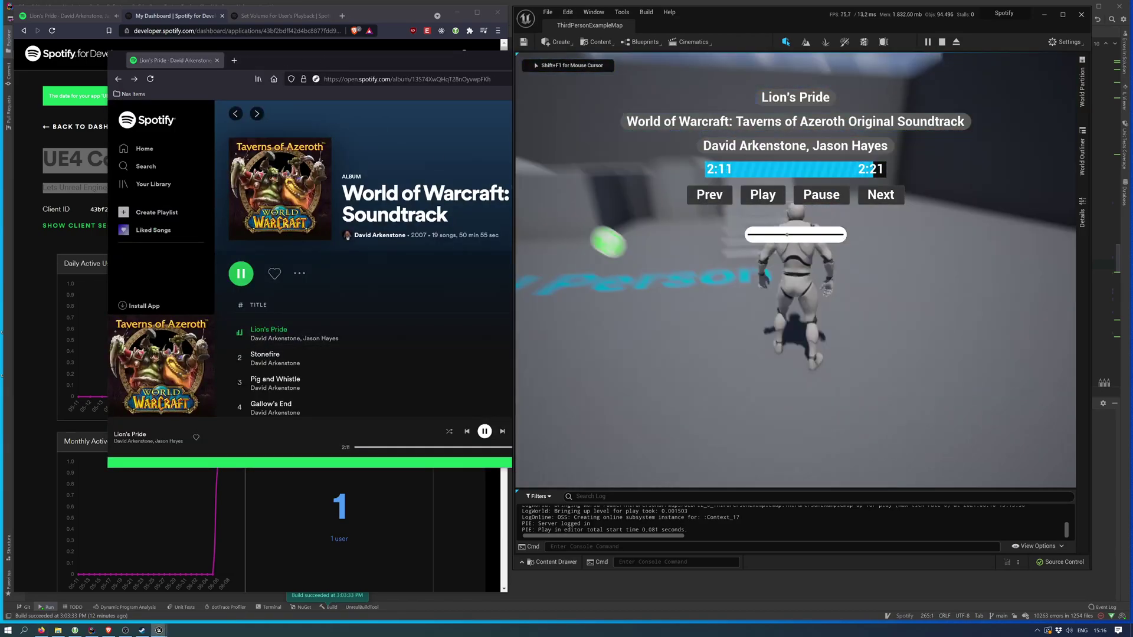
# Stop the play session and select SpotifyCredentials.sav in the project's SaveGames folder in File Explorer
pyautogui.hotkey('shift', 'F1')
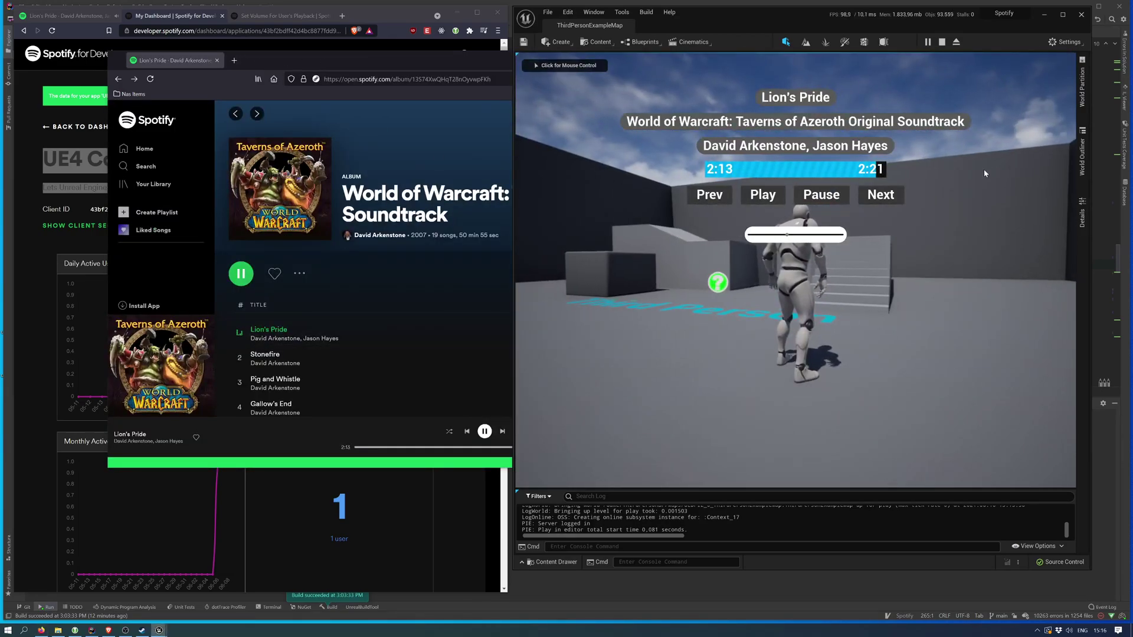
pyautogui.click(58, 631)
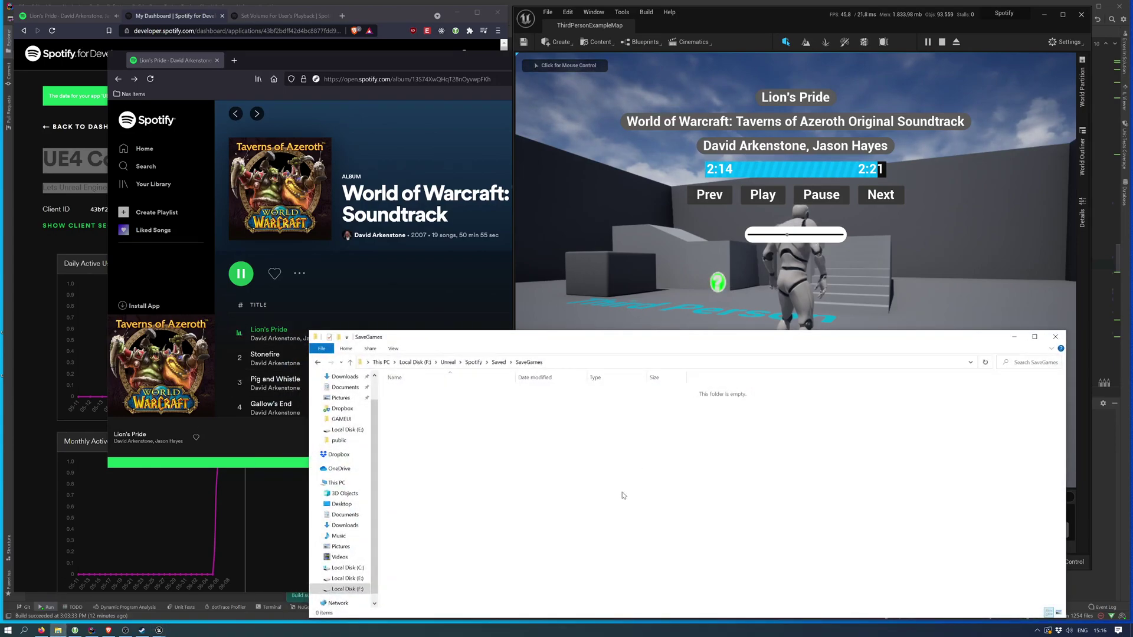
pyautogui.click(706, 234)
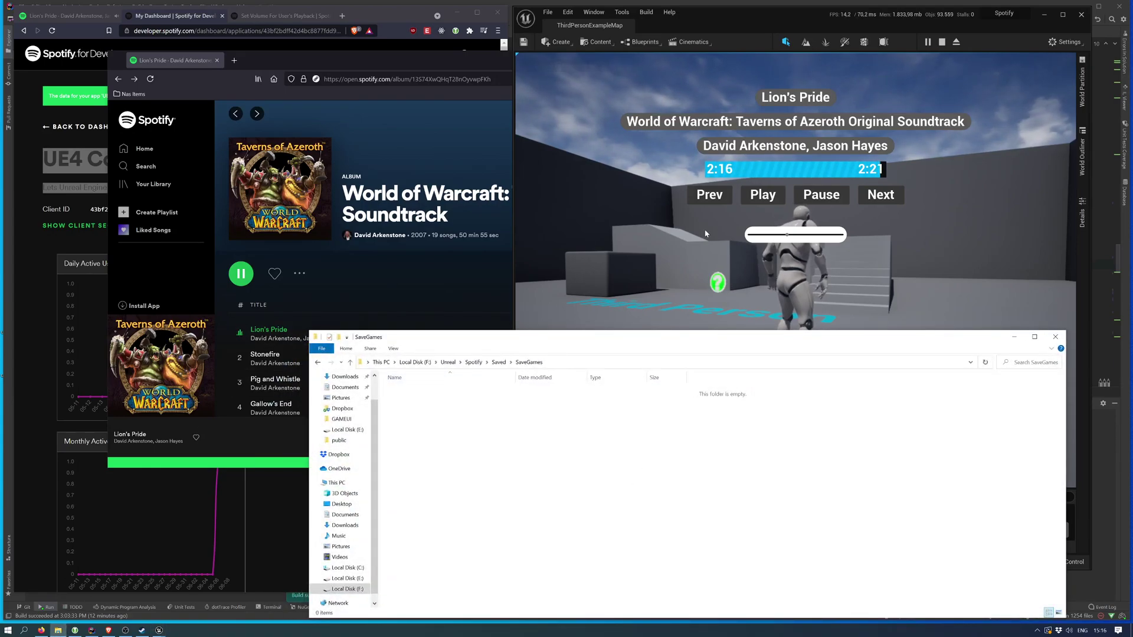
pyautogui.press('Escape')
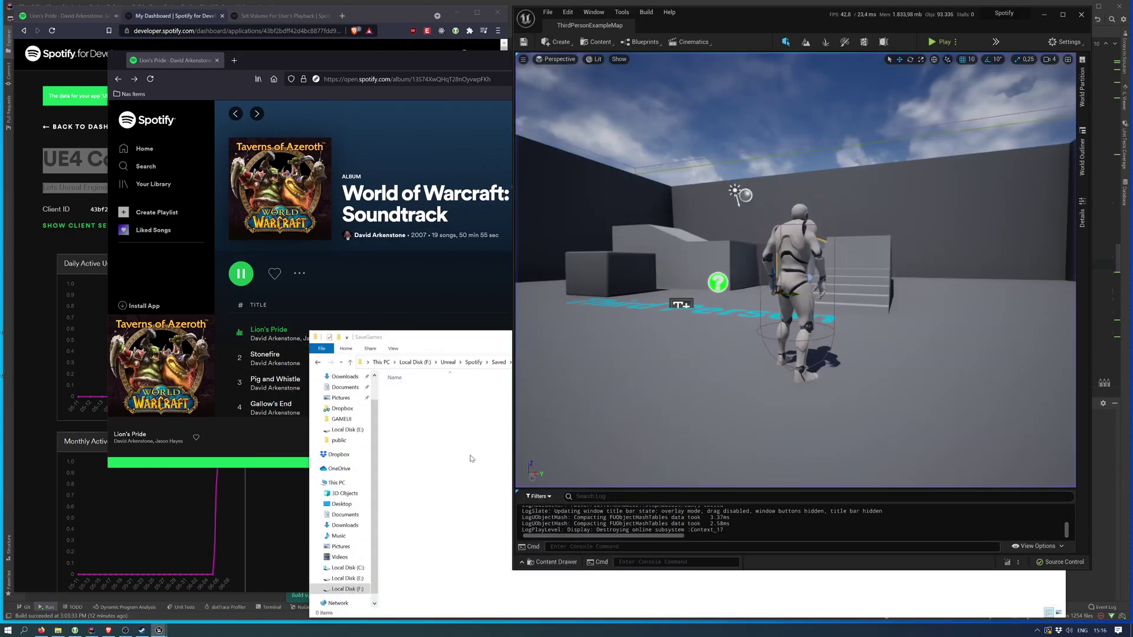
pyautogui.click(470, 459)
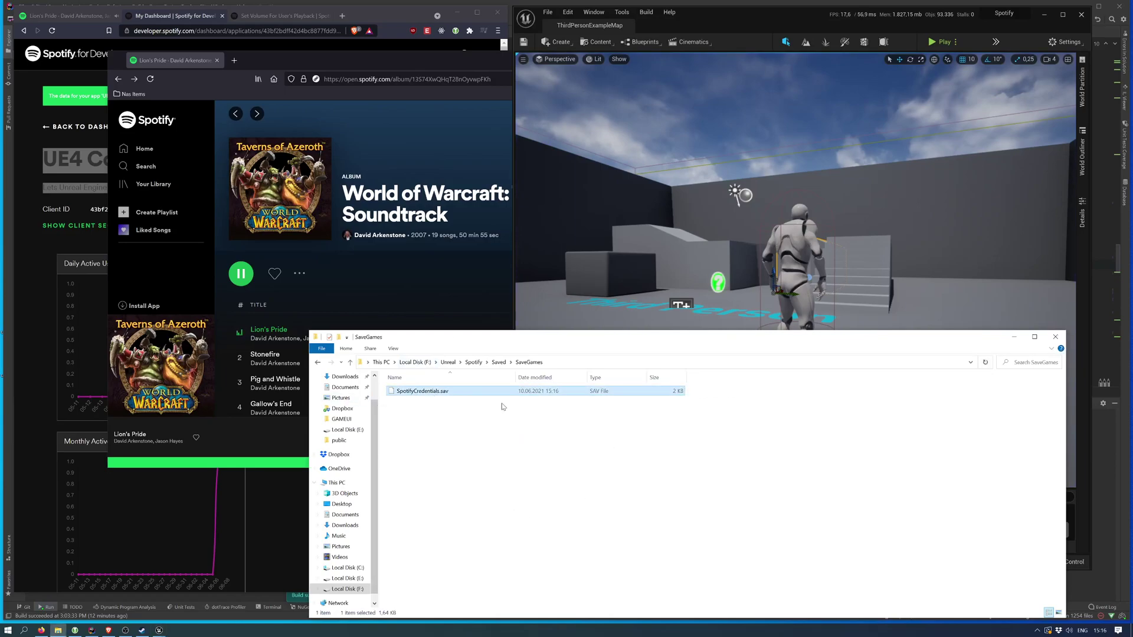
# Play the level again in Unreal and adjust the Spotify volume with the in-game slider
pyautogui.click(811, 188)
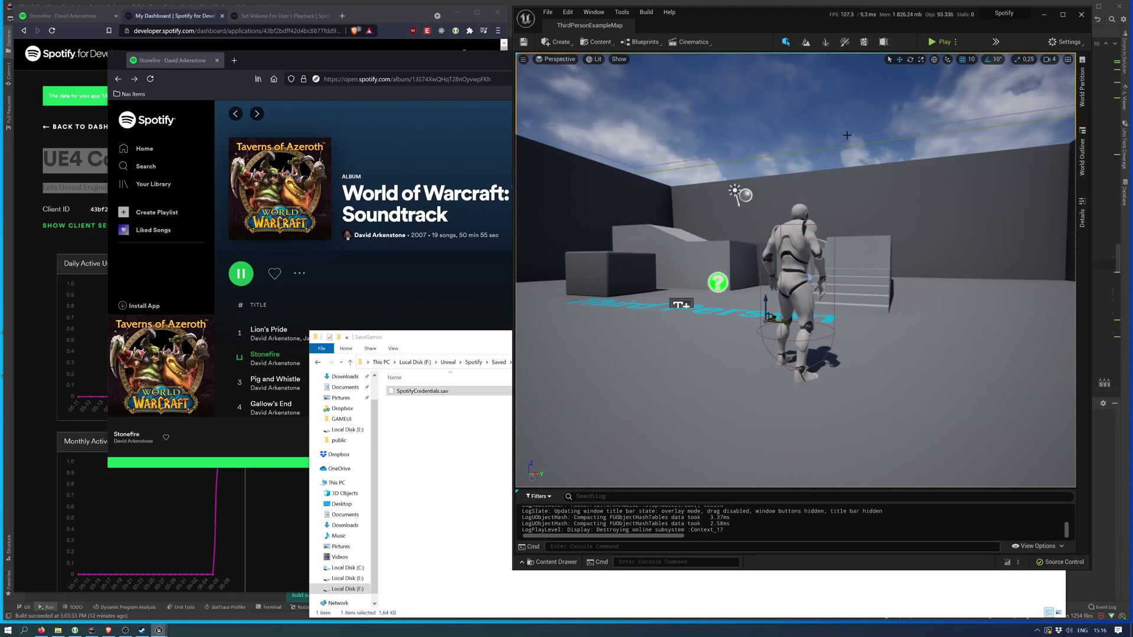
pyautogui.click(941, 42)
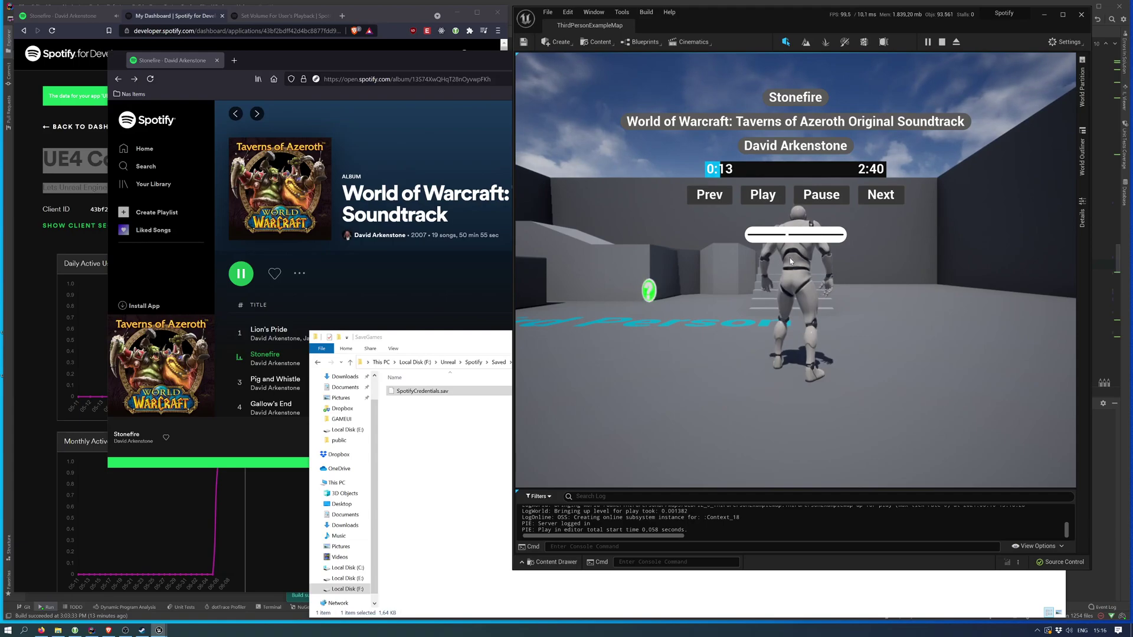
pyautogui.click(398, 394)
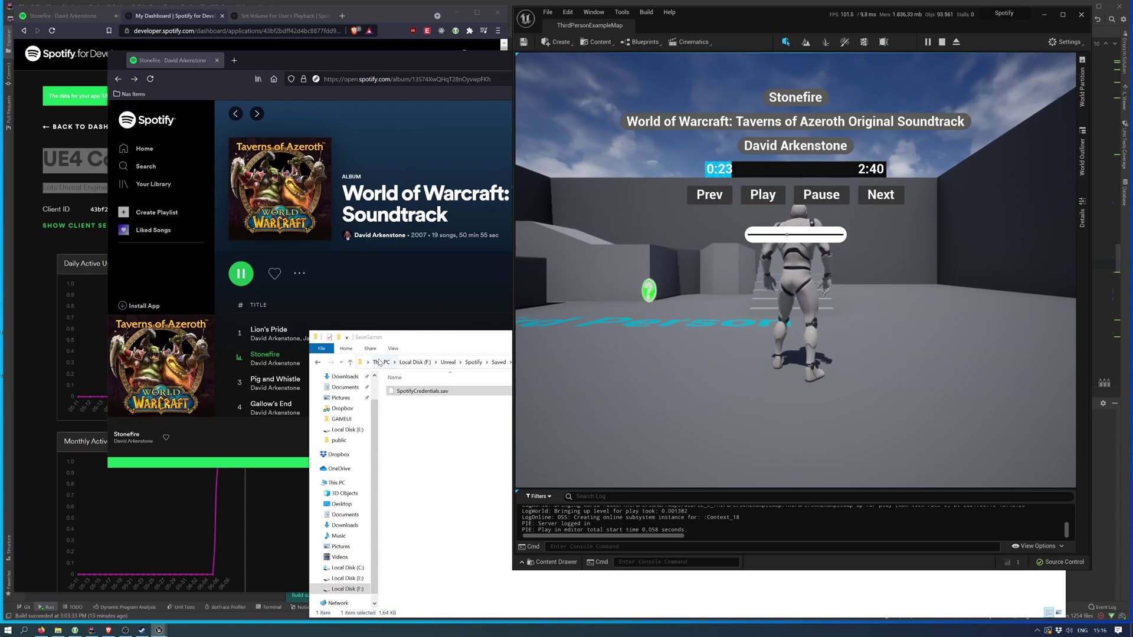
pyautogui.click(448, 392)
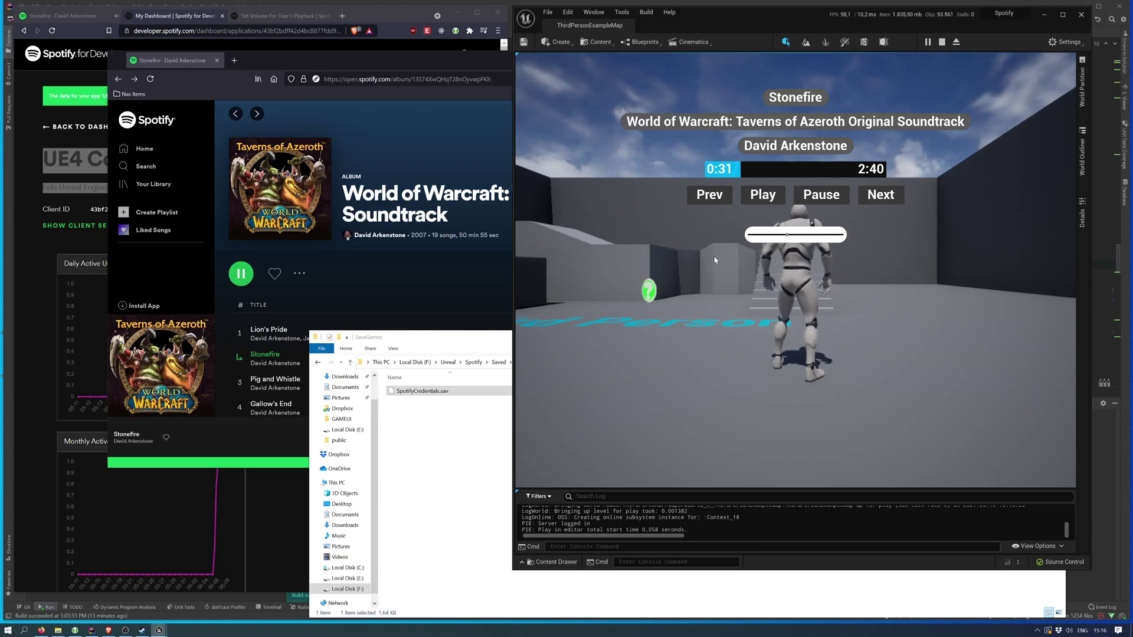
pyautogui.click(818, 235)
pyautogui.click(760, 236)
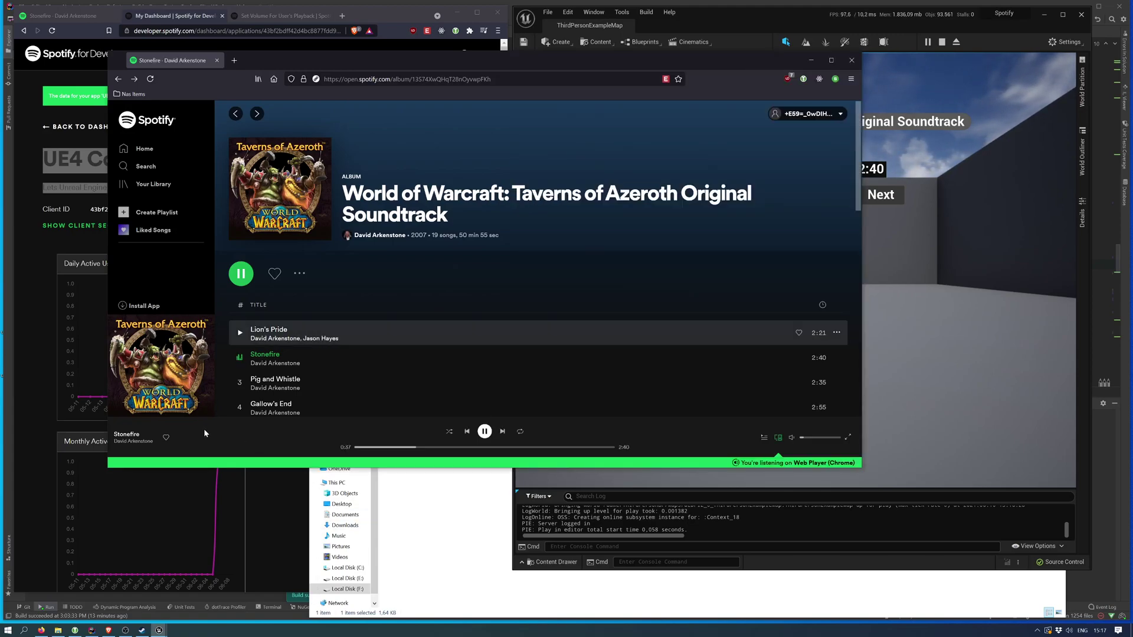
# Go back to the Spotify developer dashboard overview and reopen the UE4 Controls app
pyautogui.click(204, 429)
pyautogui.click(84, 134)
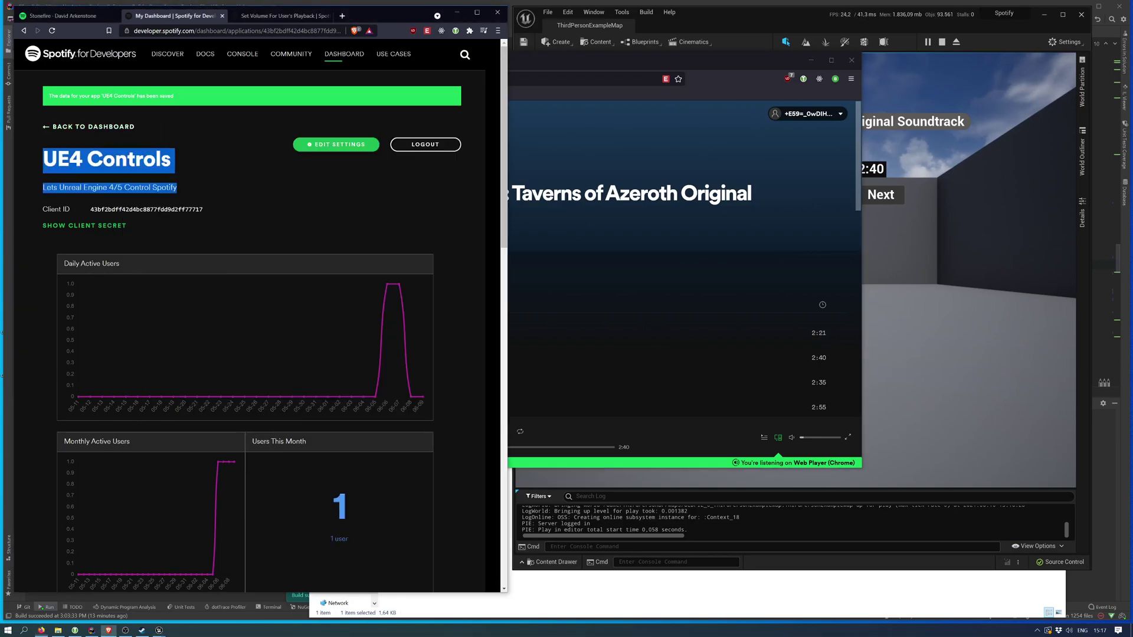
pyautogui.click(87, 129)
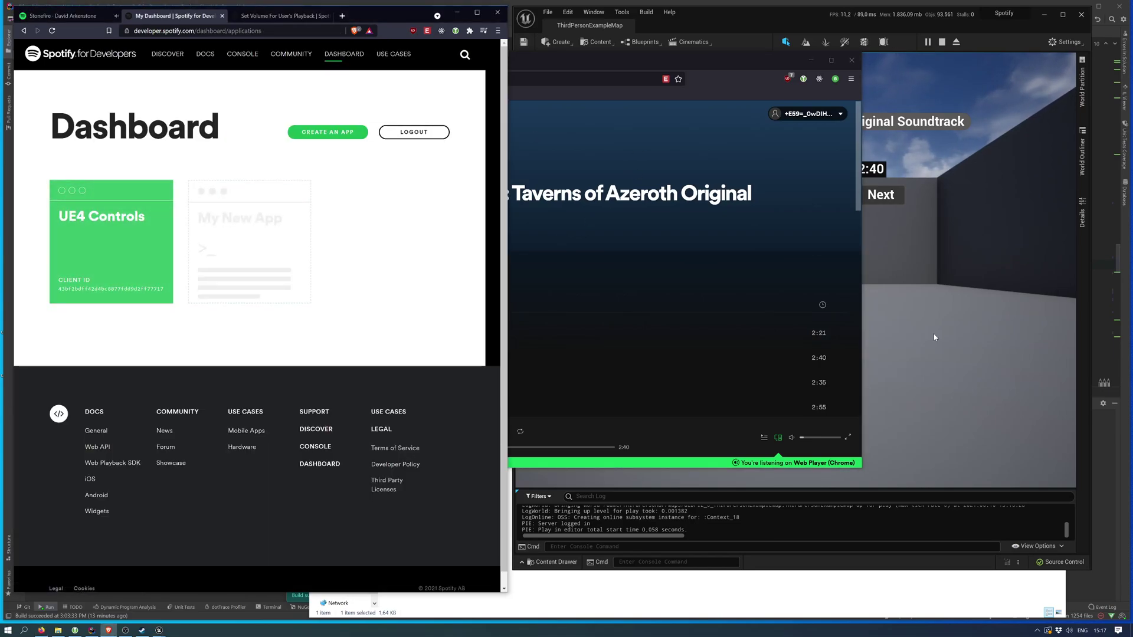
pyautogui.click(148, 244)
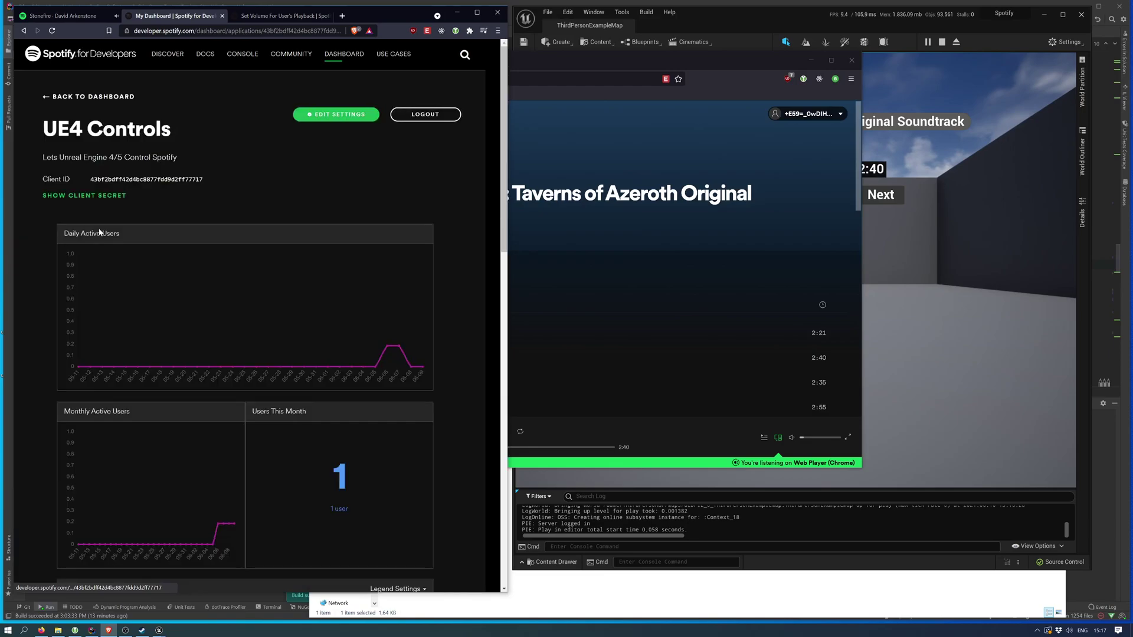
# Examine the UE4 Controls request charts and the map of users per country
pyautogui.scroll(-10, 234, 437)
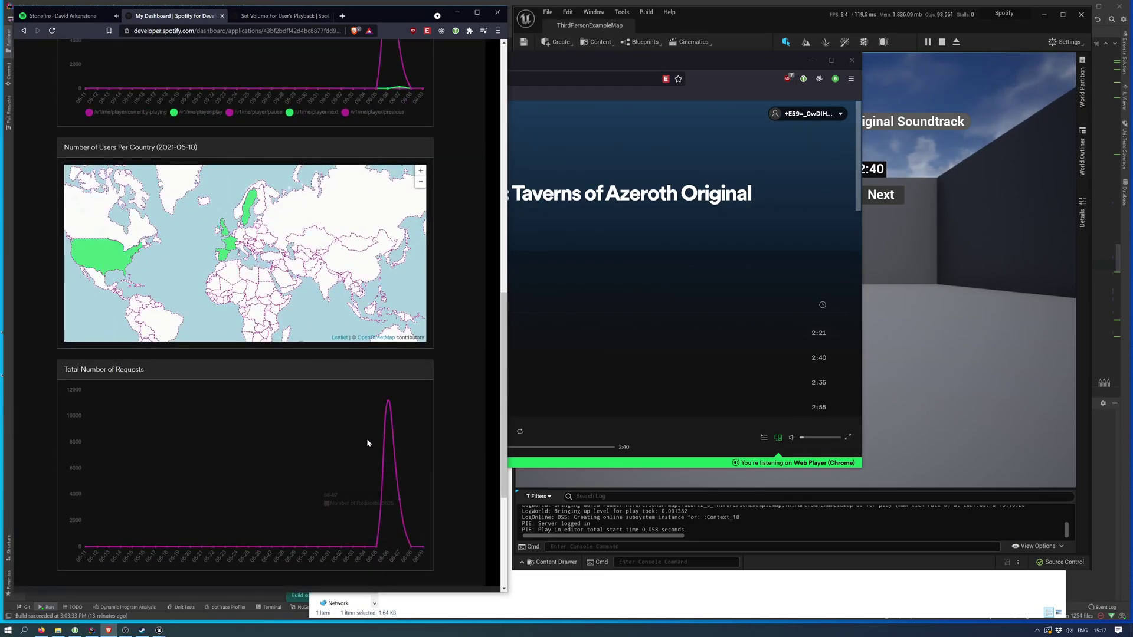
pyautogui.moveTo(391, 401)
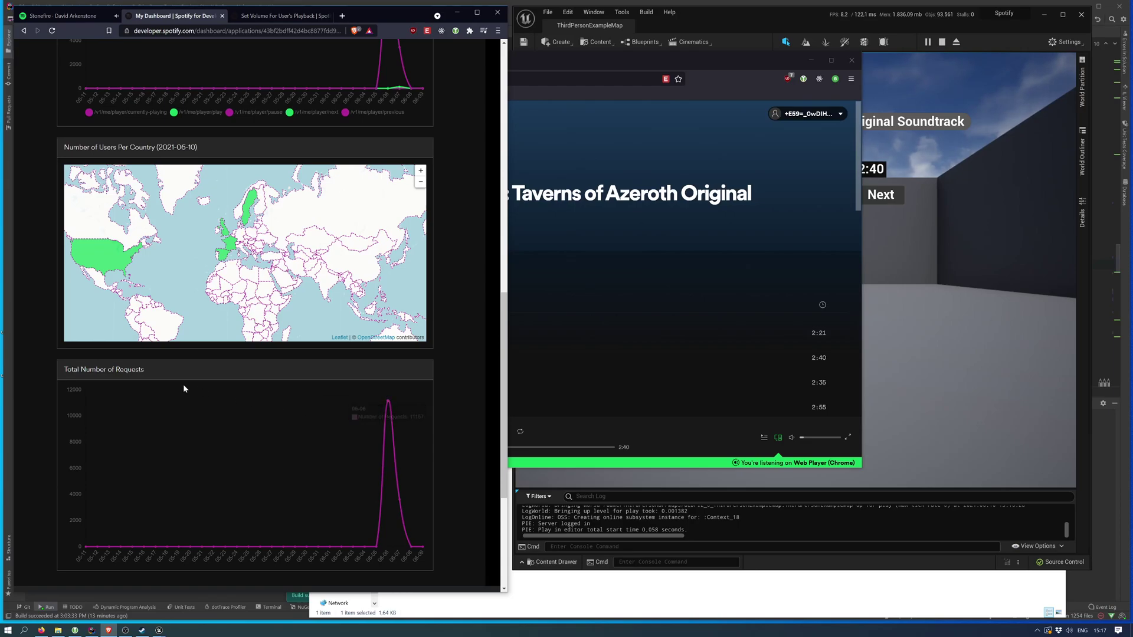
pyautogui.scroll(5, 267, 459)
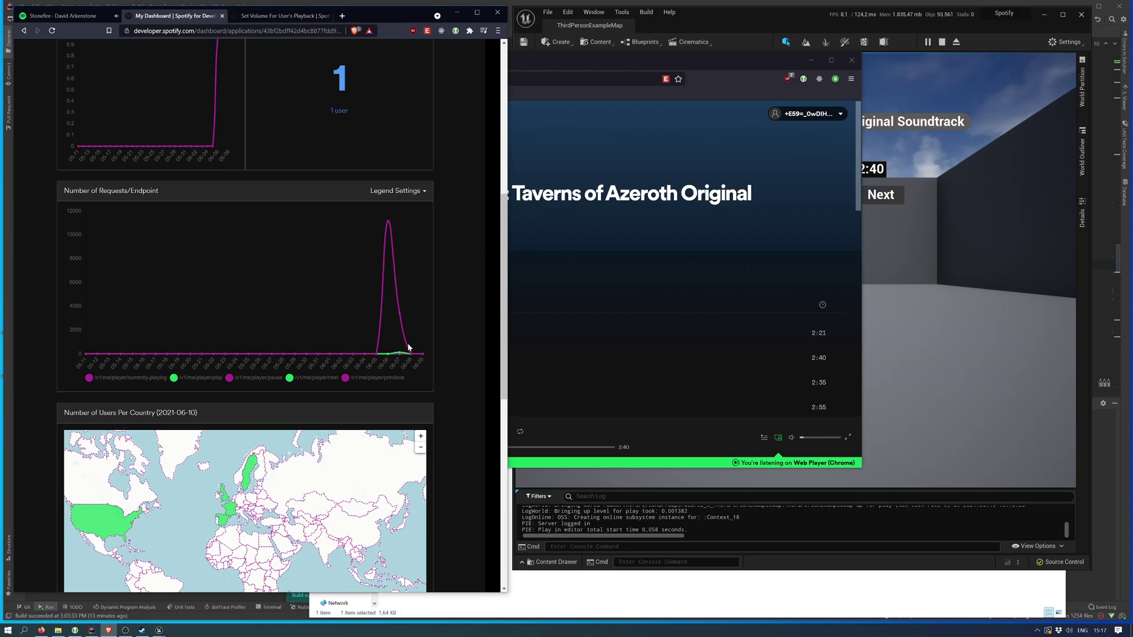
pyautogui.scroll(-3, 395, 326)
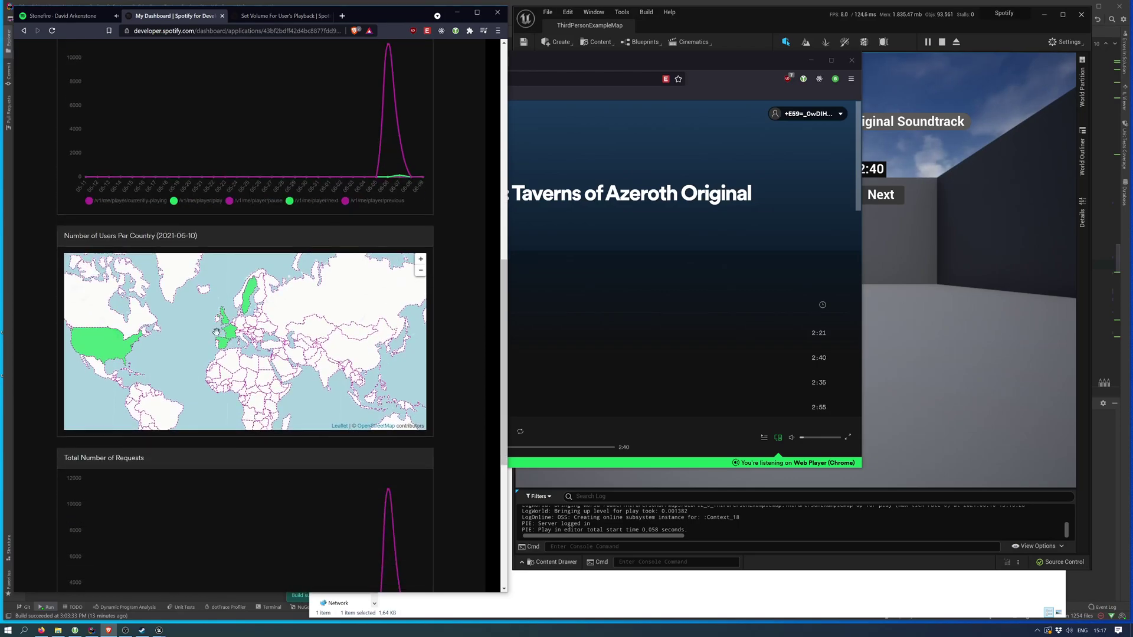
pyautogui.moveTo(233, 334); pyautogui.dragTo(276, 366)
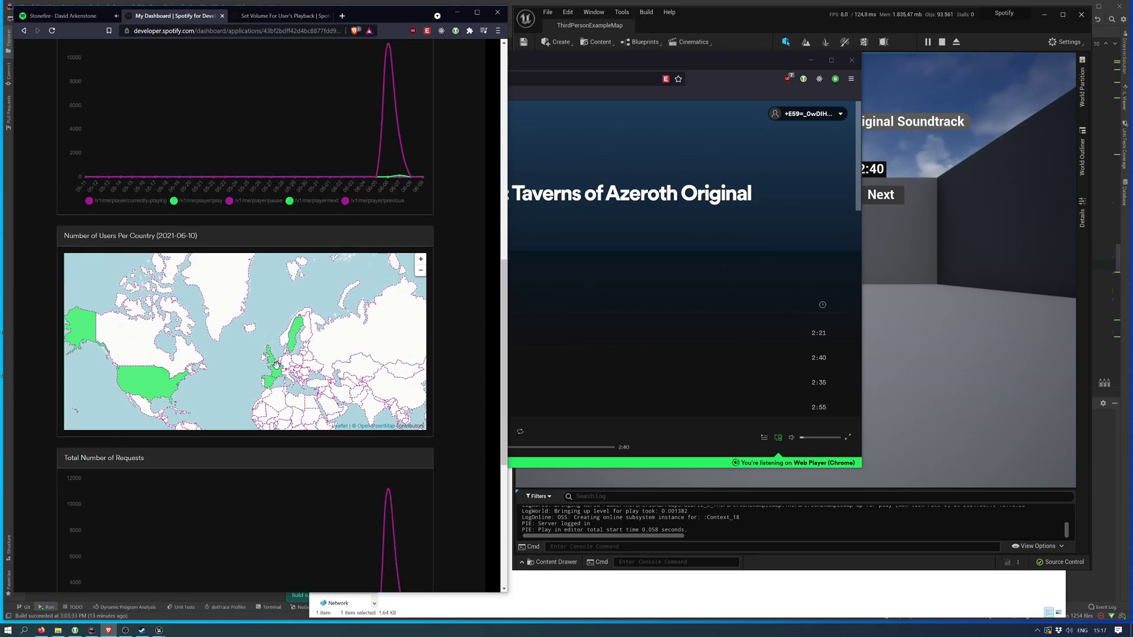
pyautogui.moveTo(146, 339); pyautogui.dragTo(165, 338)
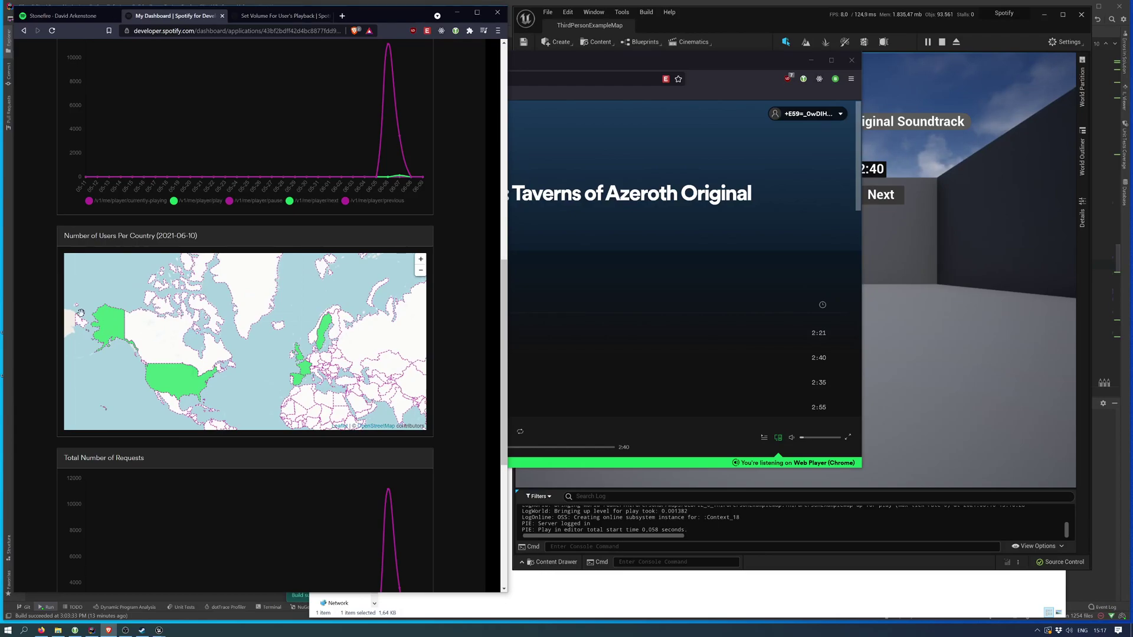
pyautogui.moveTo(348, 368); pyautogui.dragTo(279, 338)
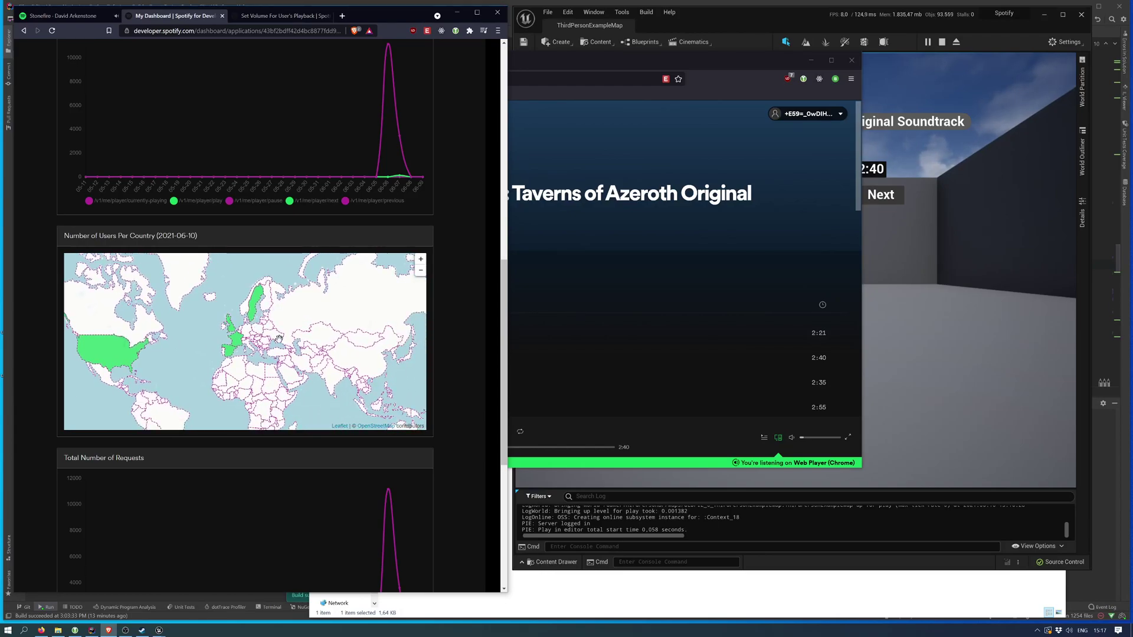
pyautogui.scroll(5, 472, 331)
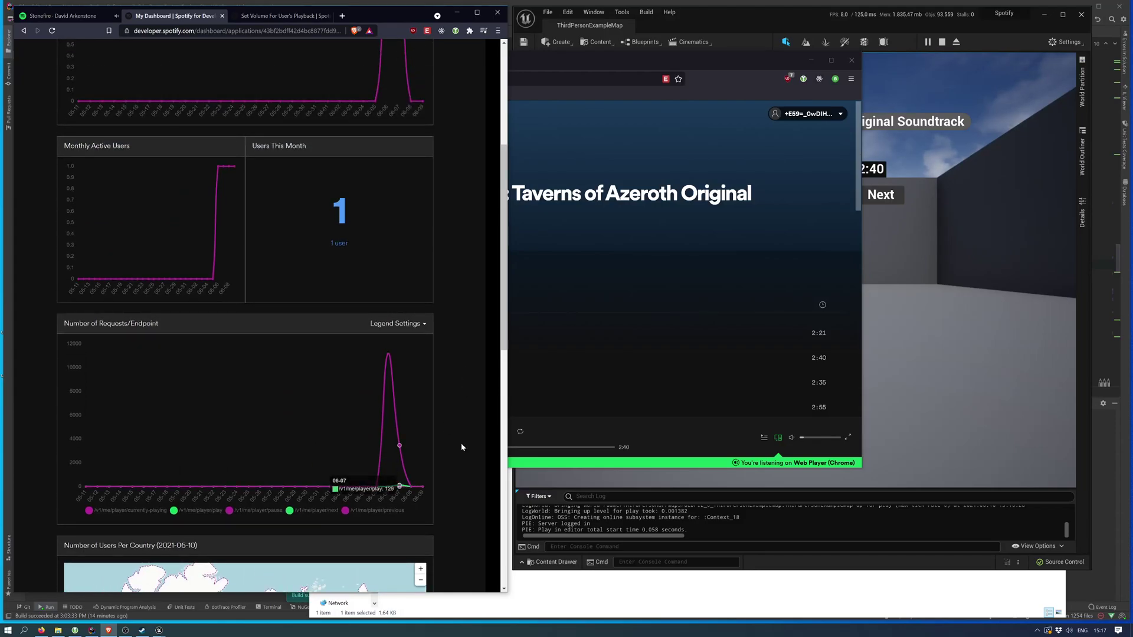
# Pause the song in the Spotify web player and switch to OBS
pyautogui.click(795, 301)
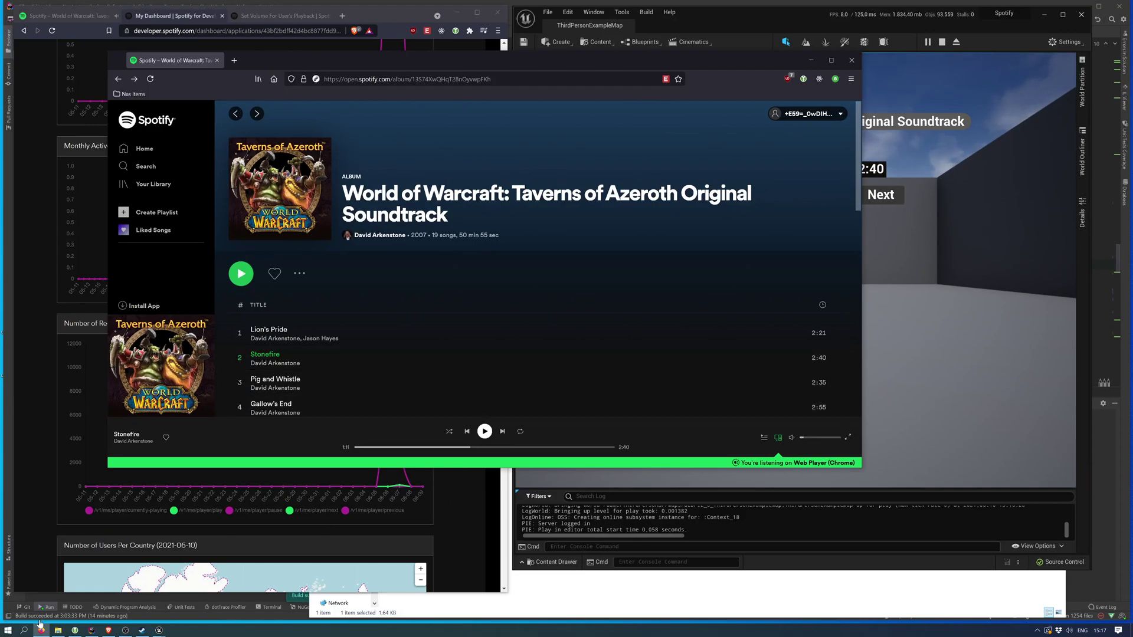
pyautogui.click(125, 630)
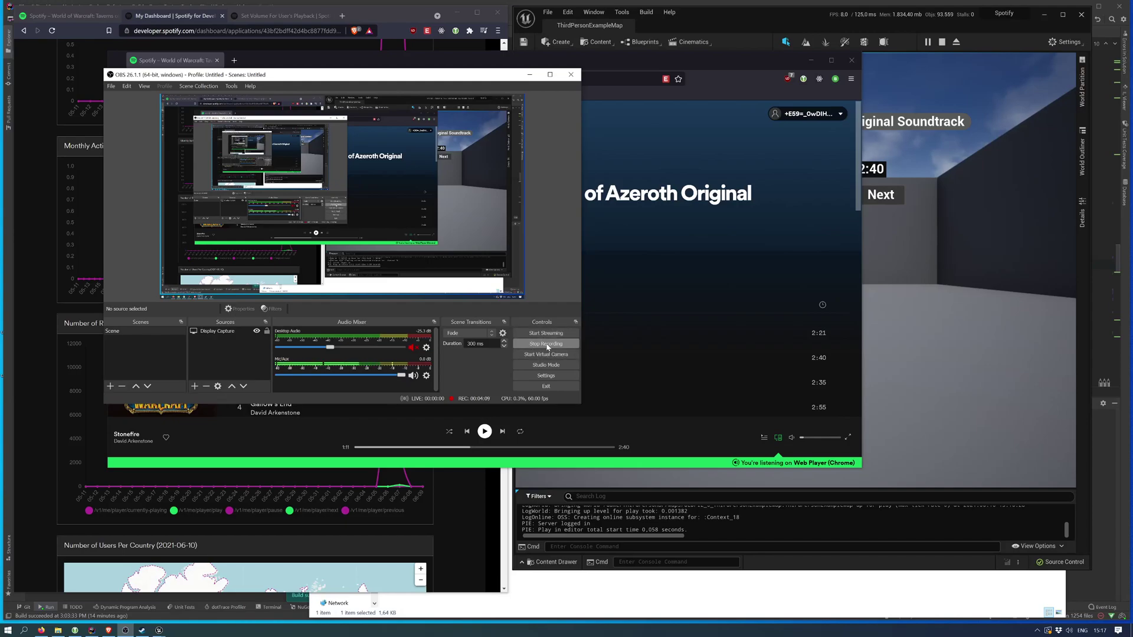